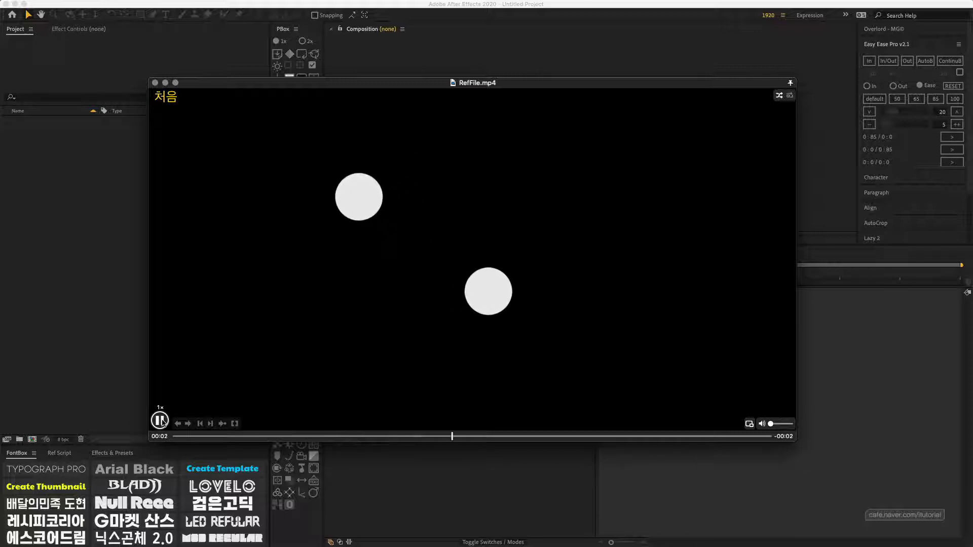
Pause the RefFile.mp4 reference clip at the frame where the two white circles are joined by a stretched neck.
left_click(160, 420)
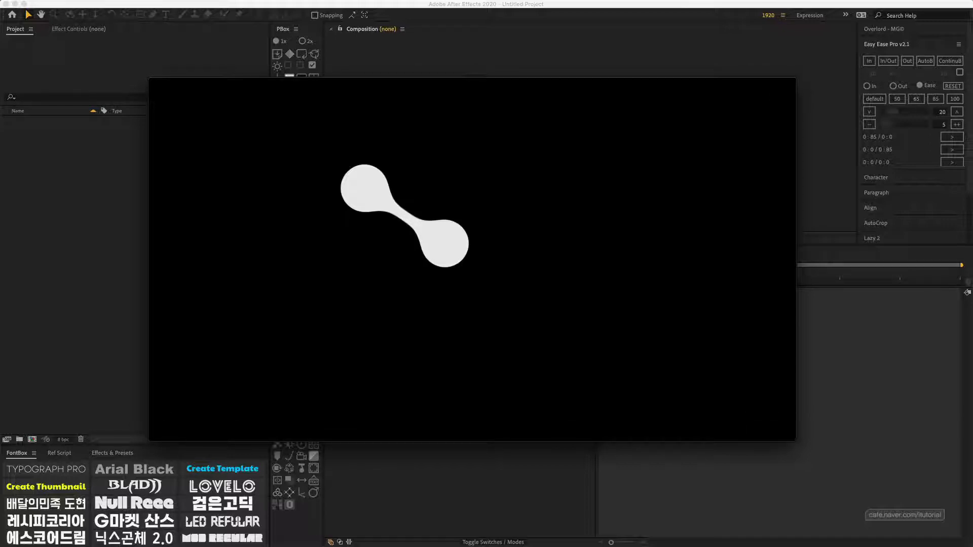
mouse_move(470, 217)
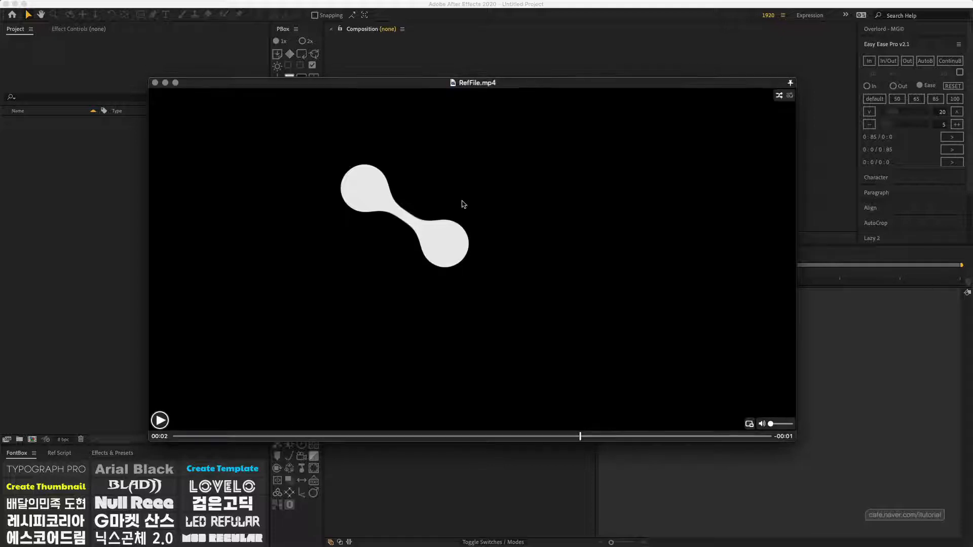
Create a new 1280 x 720 composition at 29.97 fps, lasting 10 seconds, with a black background.
left_click(86, 246)
left_click(519, 142)
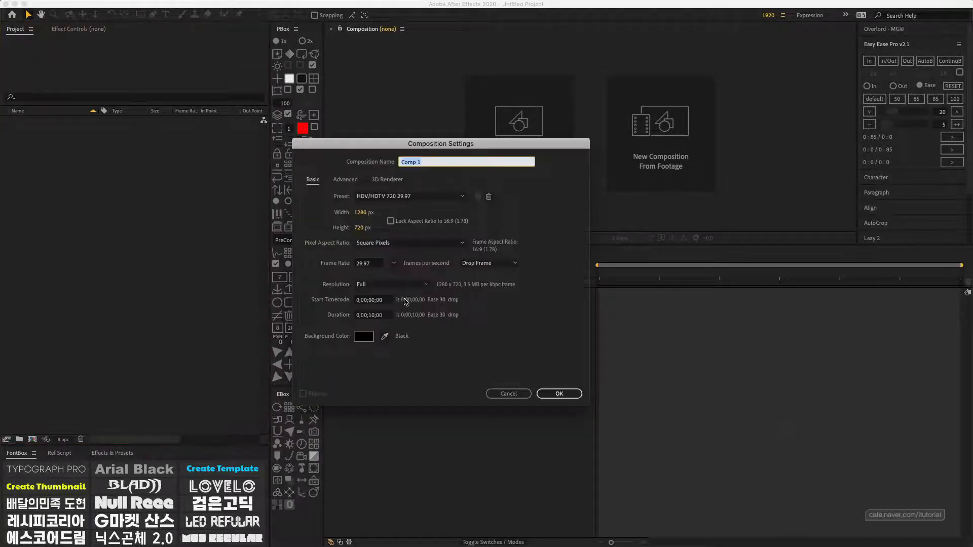
left_click(575, 395)
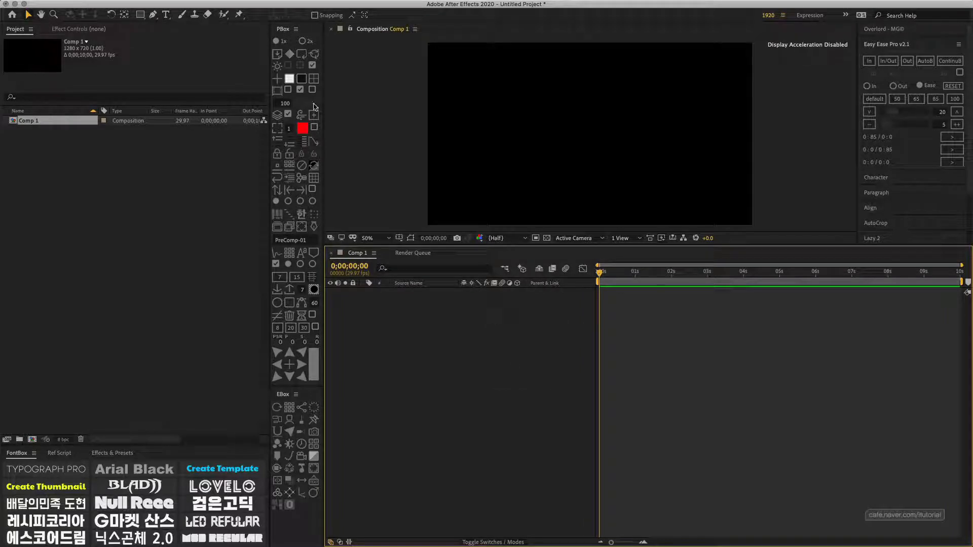
Add two small square solids, placing the cyan one at about 382, 344 and the magenta one at about 800, 360.
left_click(314, 79)
left_click(314, 79)
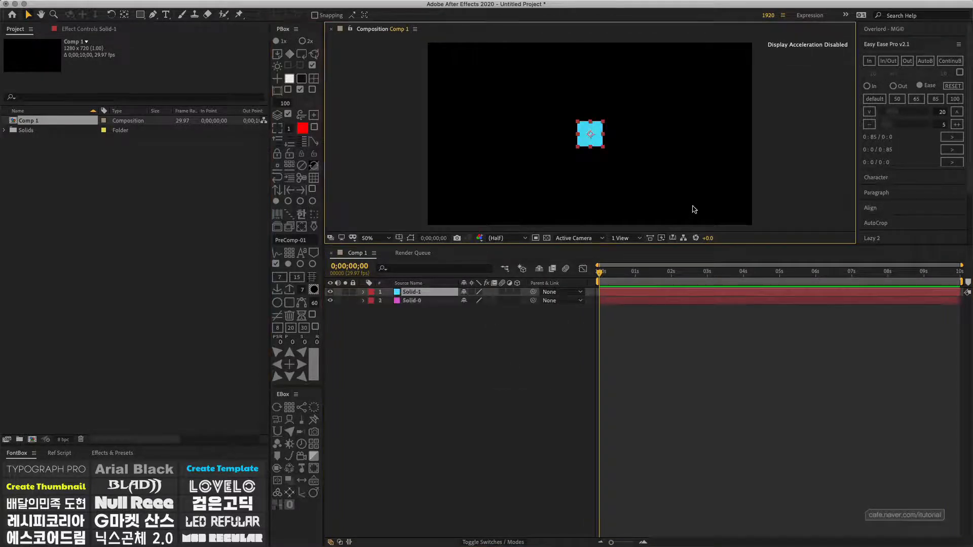
left_click_drag(591, 135, 518, 135)
left_click_drag(594, 134, 635, 134)
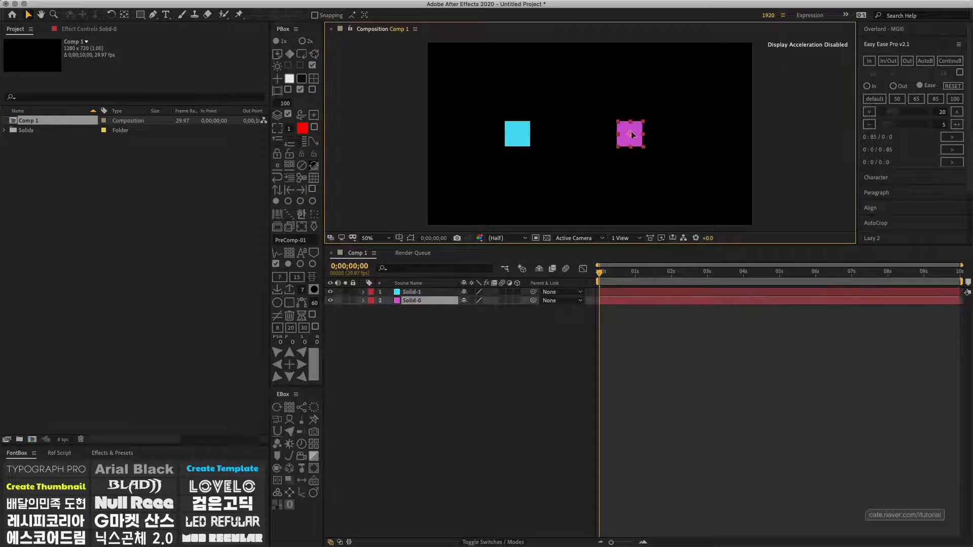
left_click_drag(522, 136, 529, 131)
left_click(459, 311)
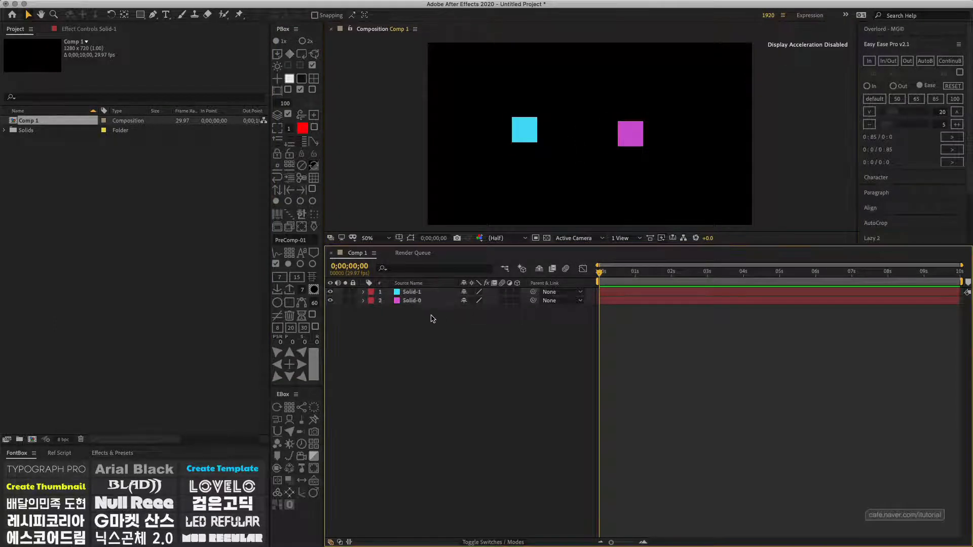
Reveal the Position property of both square solid layers in the timeline.
left_click_drag(431, 316, 402, 284)
key("p")
left_click(404, 361)
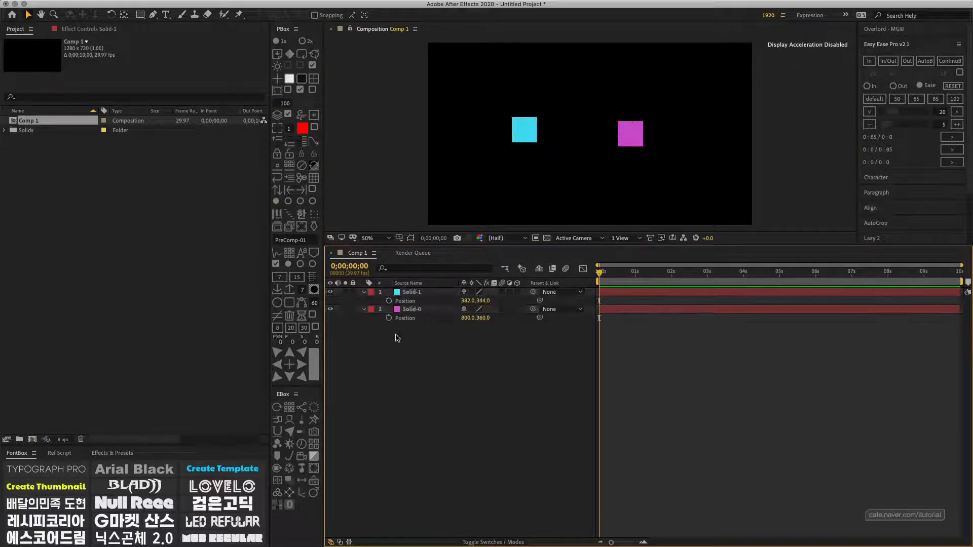
Create a white solid filling the composition and apply the Beam effect to it.
left_click(288, 91)
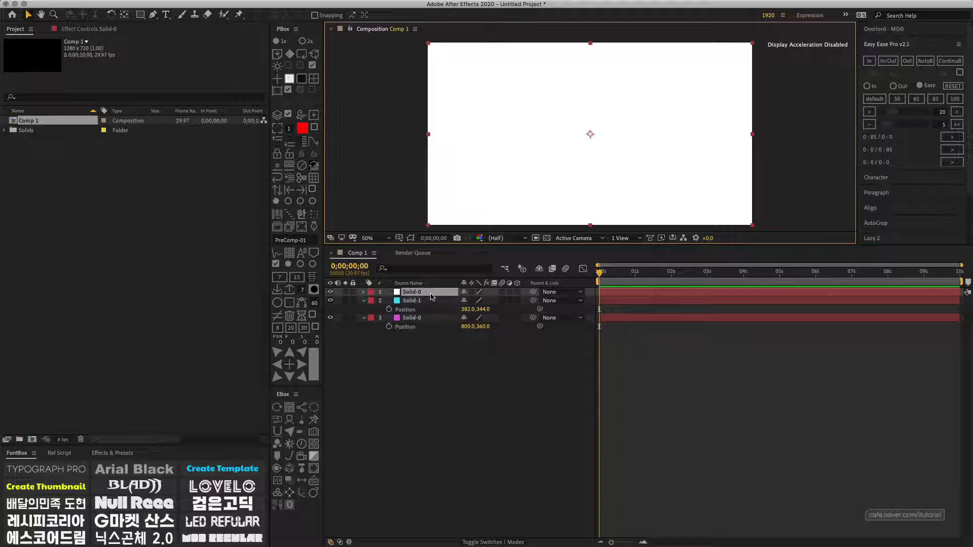
key("ctrl+space")
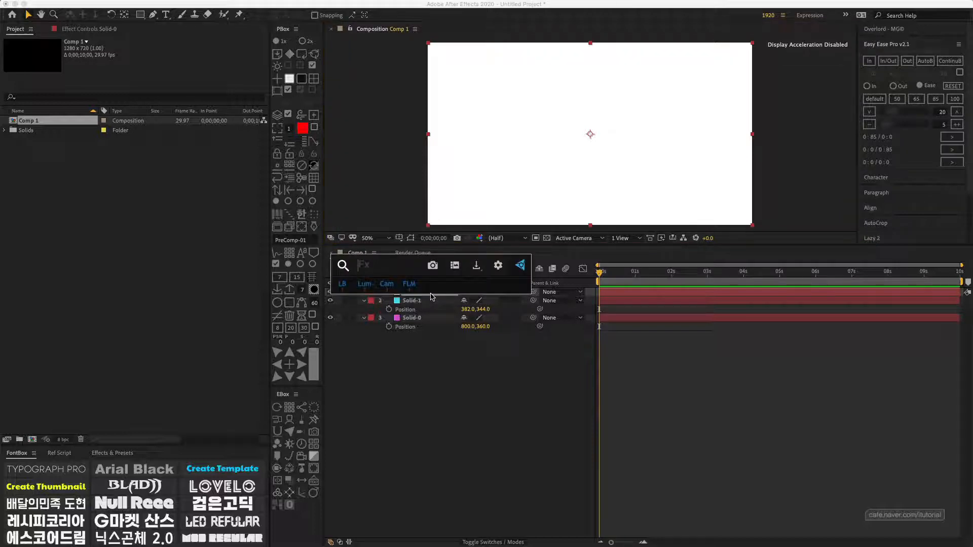
type("br")
key("BackSpace")
type("e")
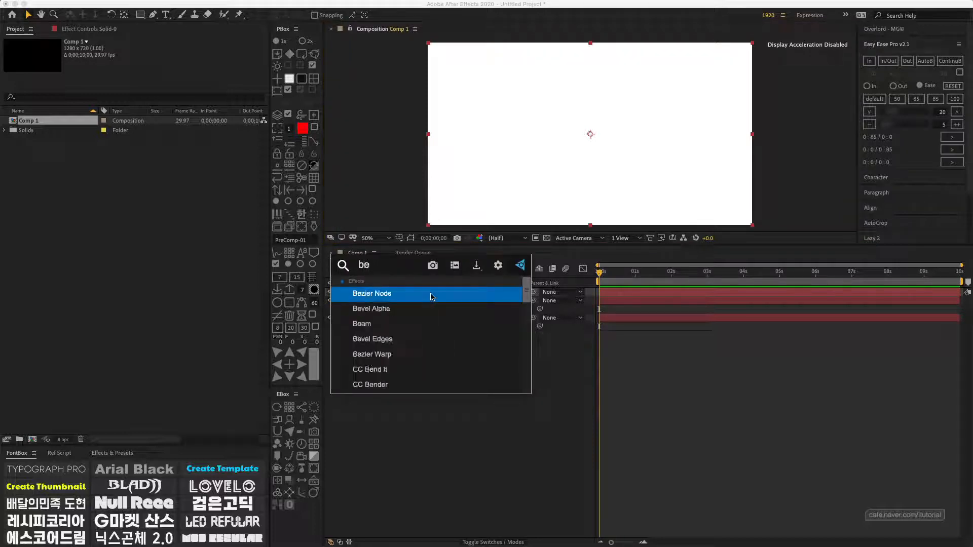
key("Down")
key("Down")
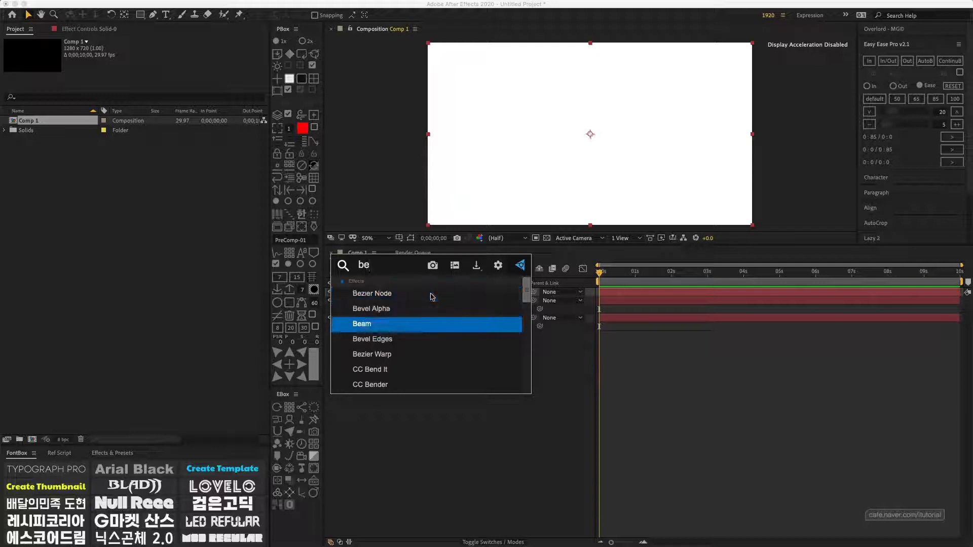
key("Return")
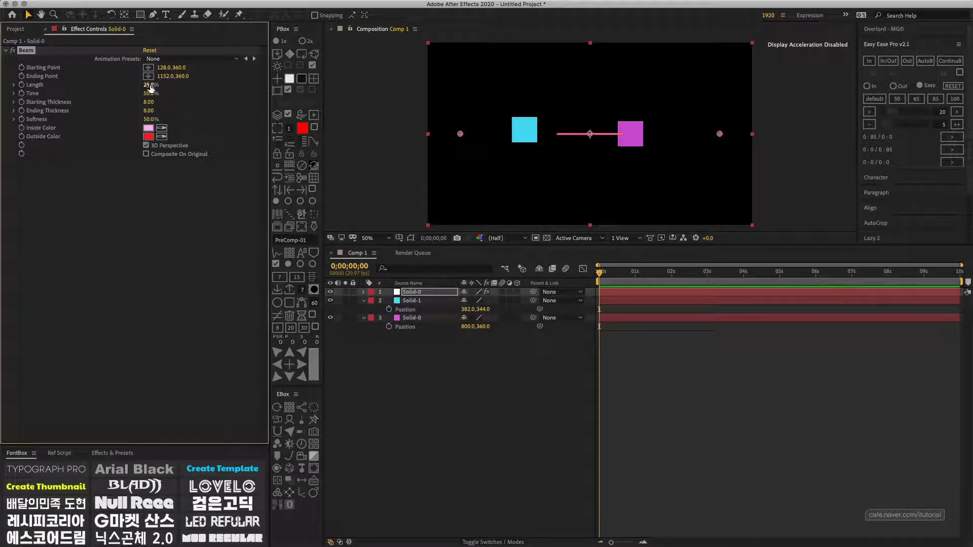
Set the Beam's Length to 100% and its Softness to 1%.
left_click_drag(150, 85, 283, 84)
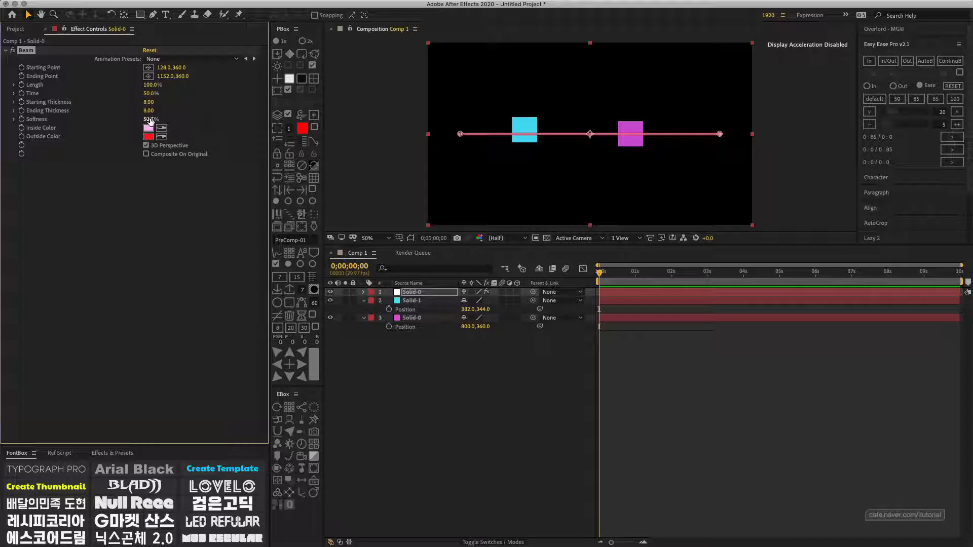
left_click_drag(150, 120, 80, 121)
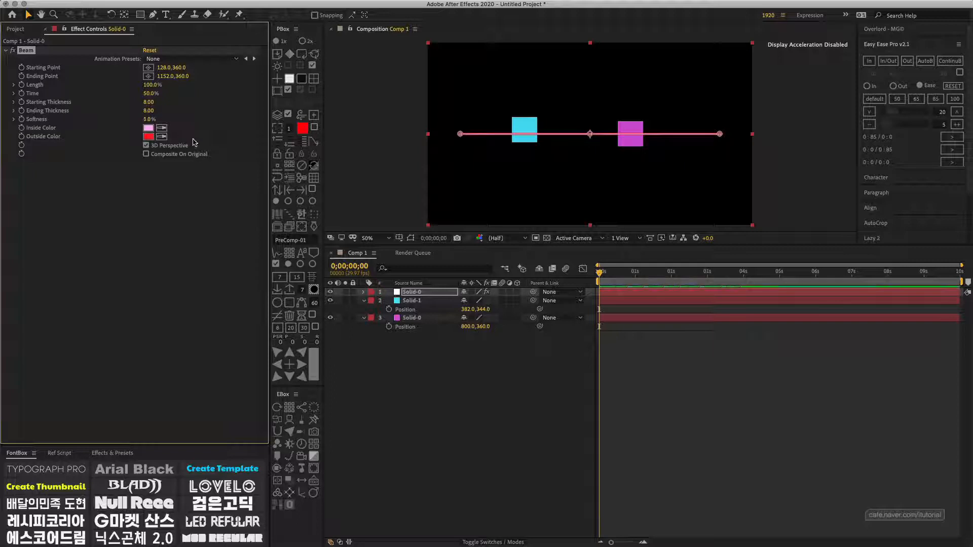
Match the Beam's Outside Color to its pink Inside Color, and set Starting Thickness to 12.60 and Ending Thickness to 13.30.
left_click(163, 139)
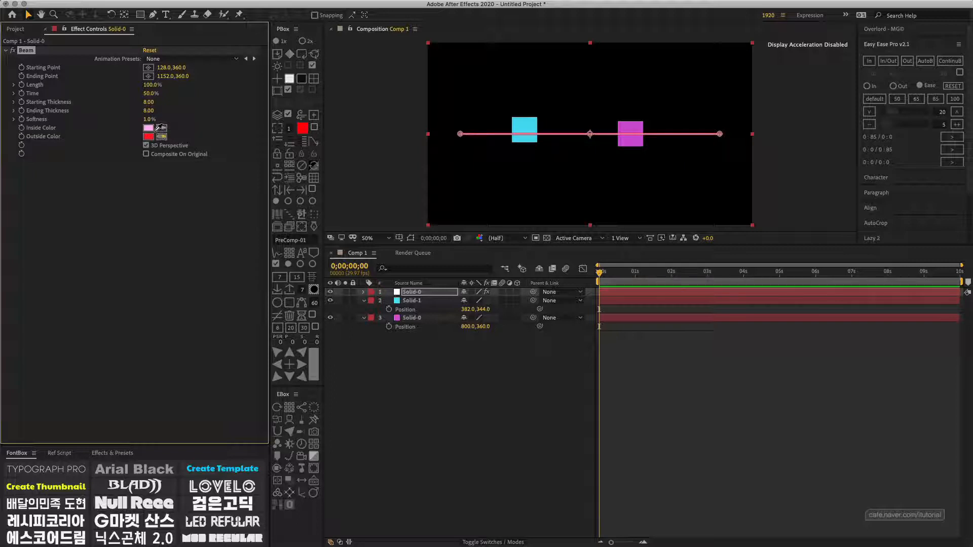
left_click(149, 128)
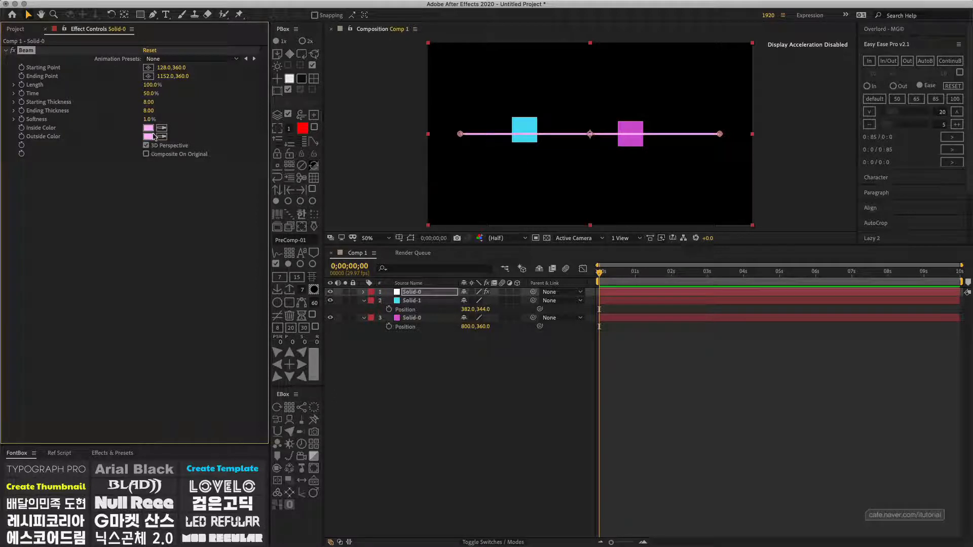
left_click_drag(148, 102, 154, 105)
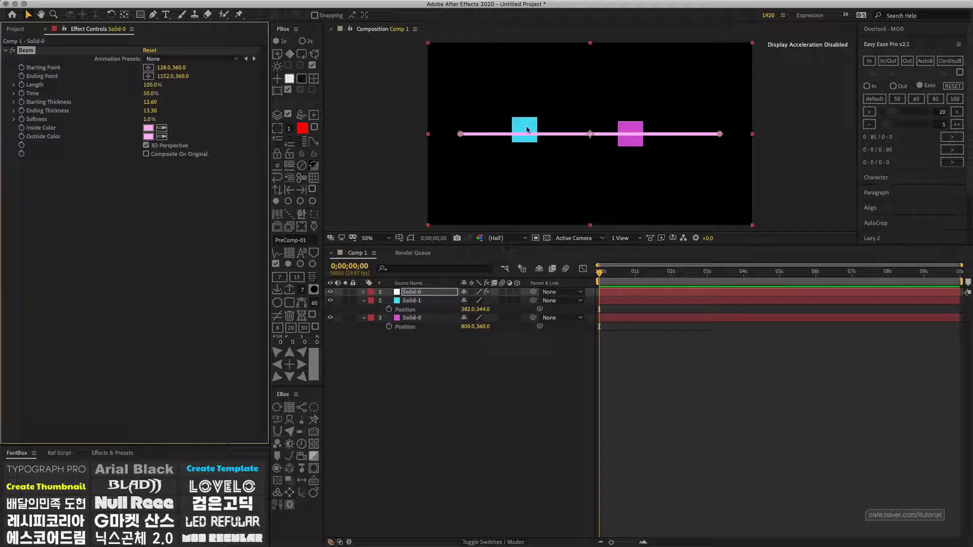
Reveal the Beam's start point, end point and both thickness properties in the timeline, leaving them without keyframes.
left_click(418, 293)
key("u")
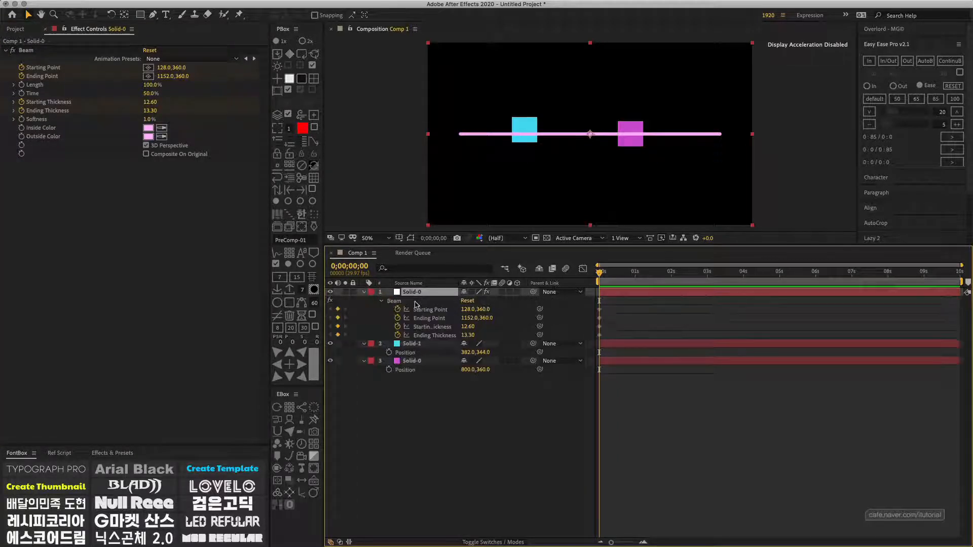
left_click_drag(398, 310, 399, 335)
left_click(439, 409)
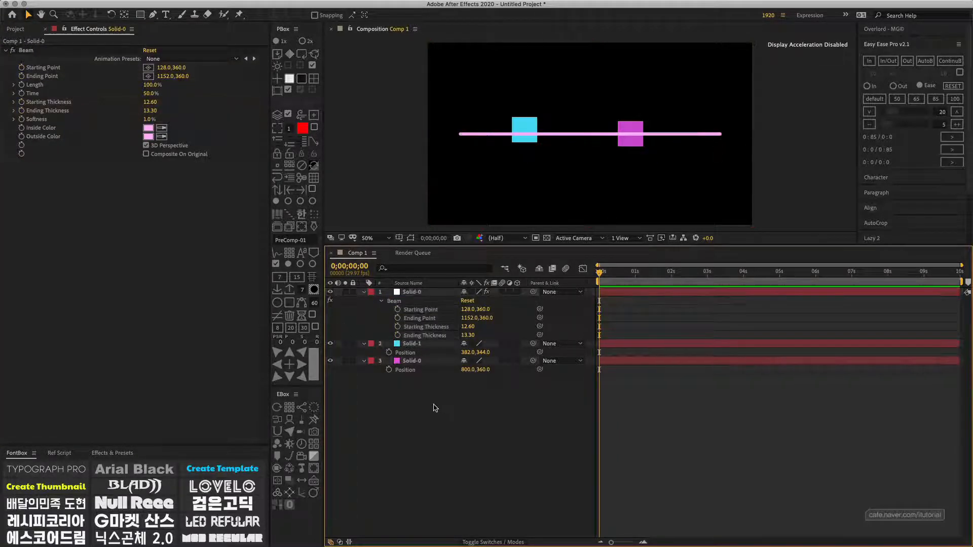
Link the Beam's Starting Point to the cyan solid's position with the expression thisComp.layer("Solid-1").transform.position.
left_click(420, 313)
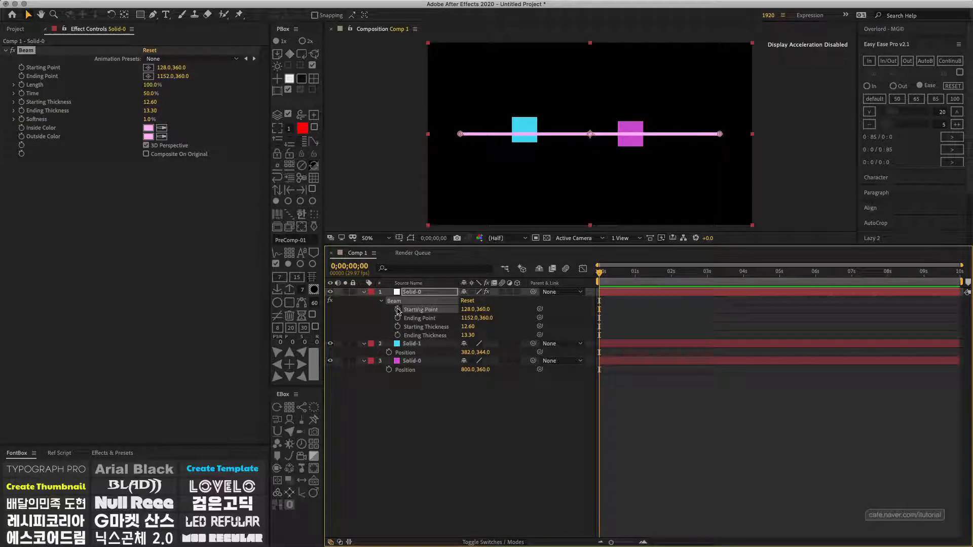
left_click(398, 310, "alt")
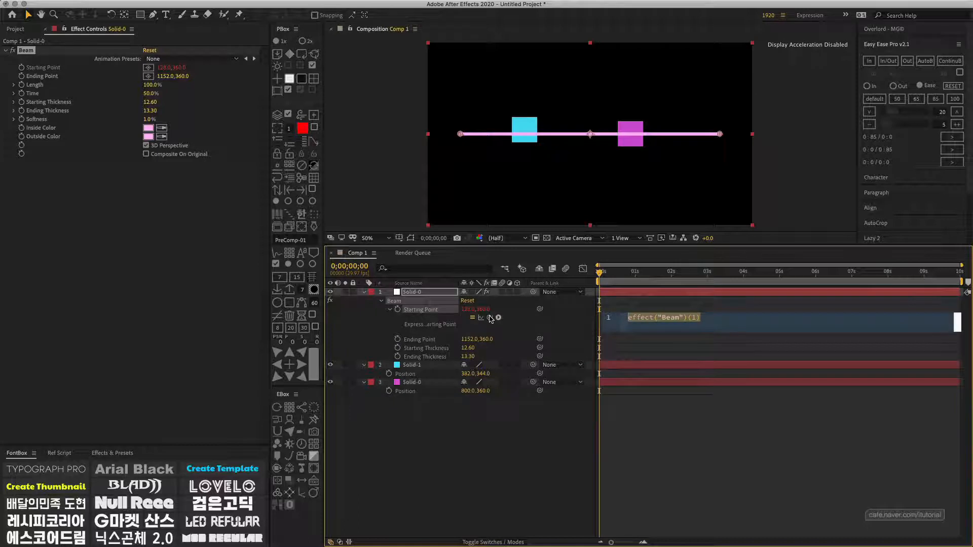
left_click_drag(491, 319, 405, 374)
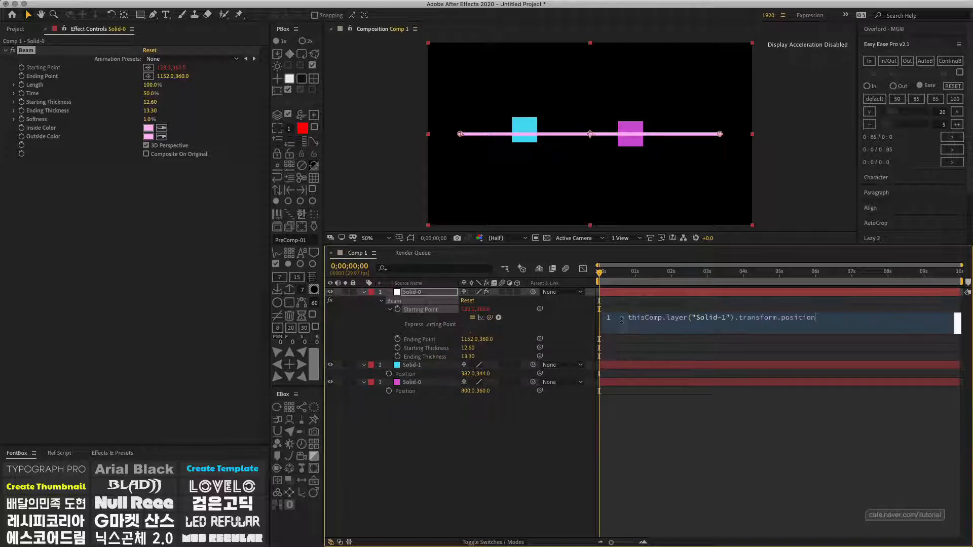
left_click(591, 330)
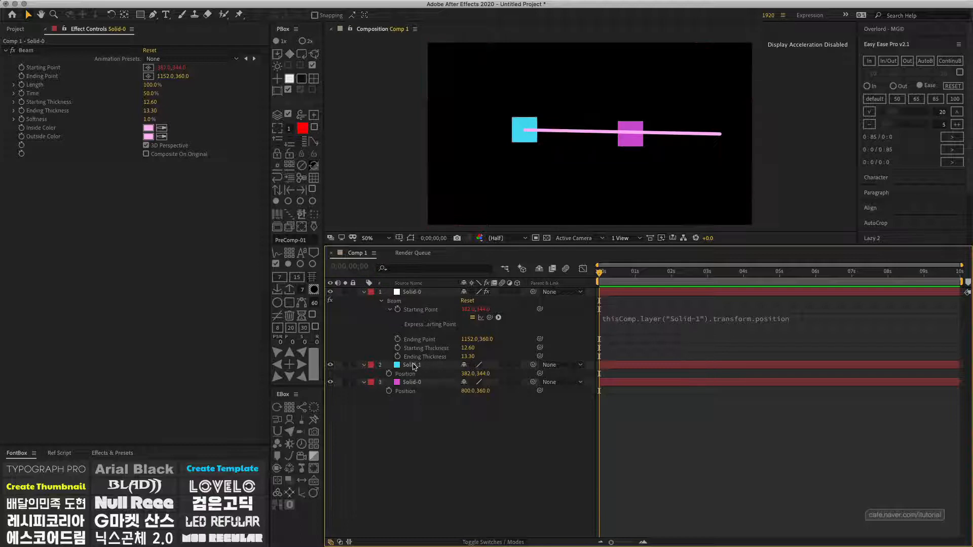
Link the Beam's Ending Point to the magenta solid's position with the expression thisComp.layer("Solid-2").transform.position.
left_click(398, 340, "alt")
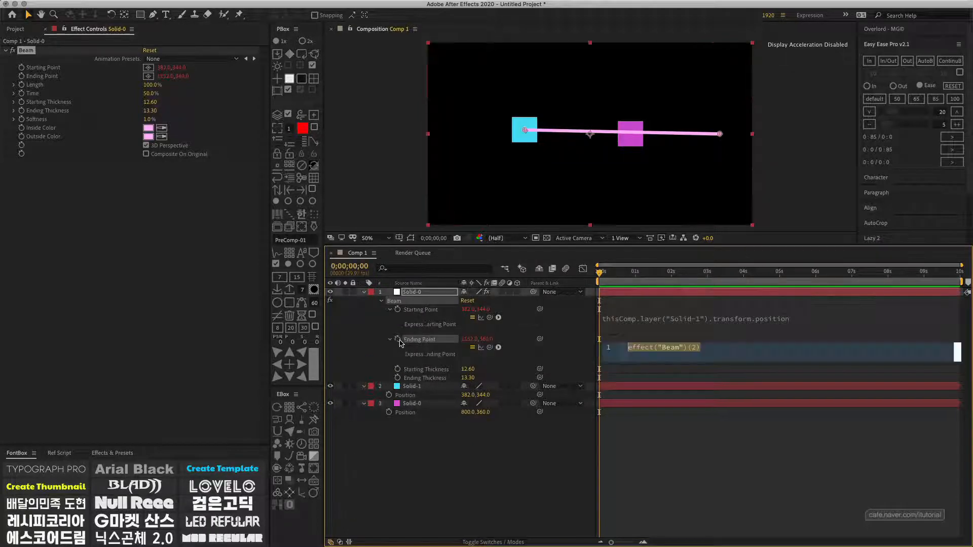
left_click_drag(490, 347, 415, 413)
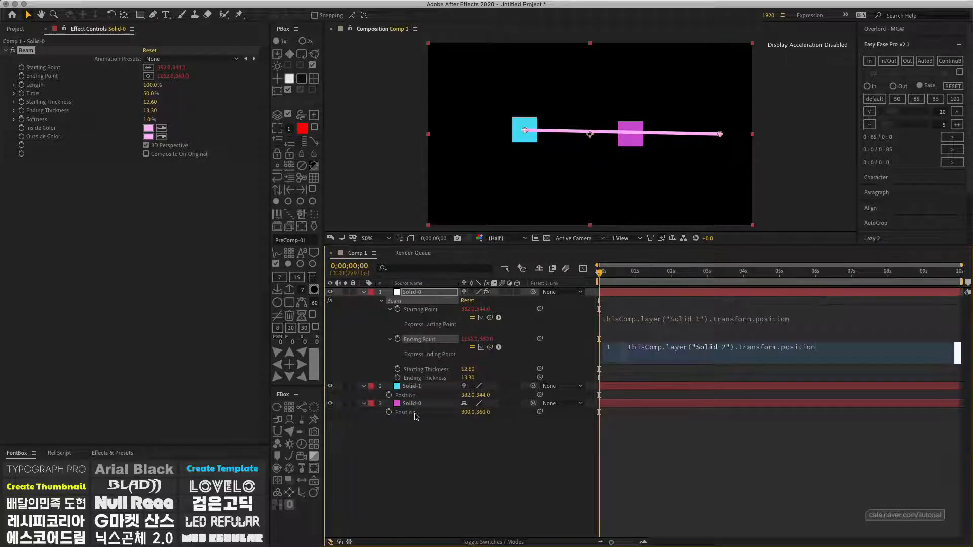
left_click(460, 442)
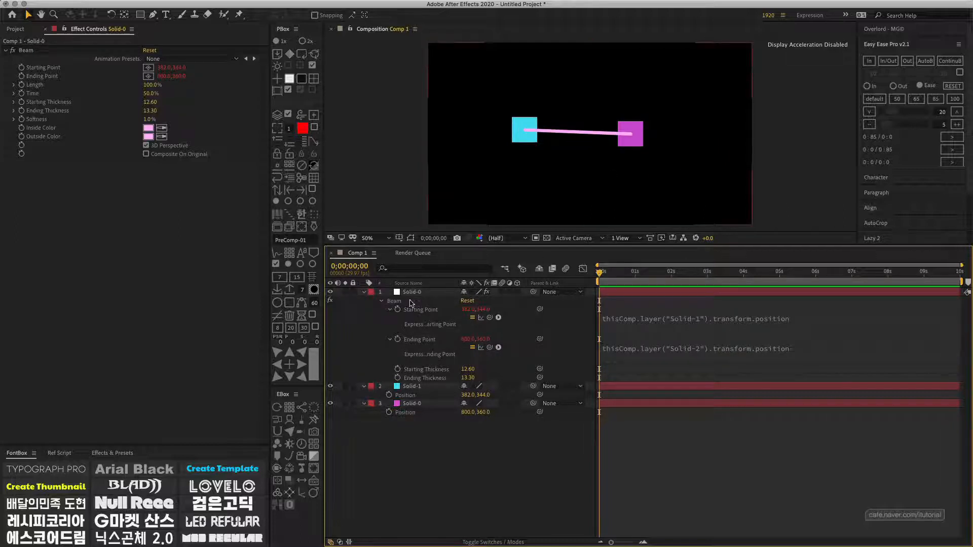
Place the Beam layer beneath both squares, and move the magenta square to about 704, 504 and the cyan one to about 336, 334.
left_click_drag(411, 296, 433, 417)
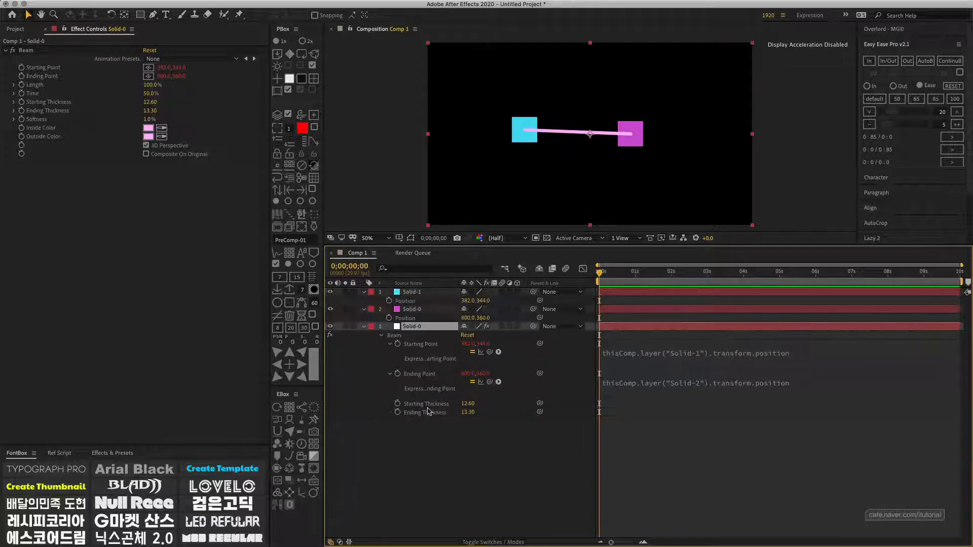
left_click(641, 191)
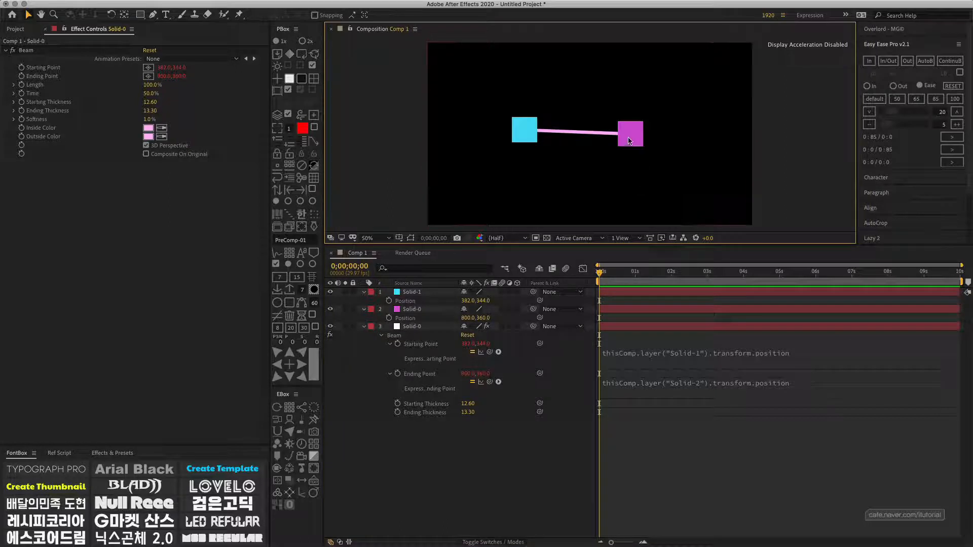
left_click_drag(623, 133, 591, 168)
mouse_move(527, 133)
left_mouse_down()
mouse_move(515, 149)
mouse_move(516, 131)
left_mouse_up()
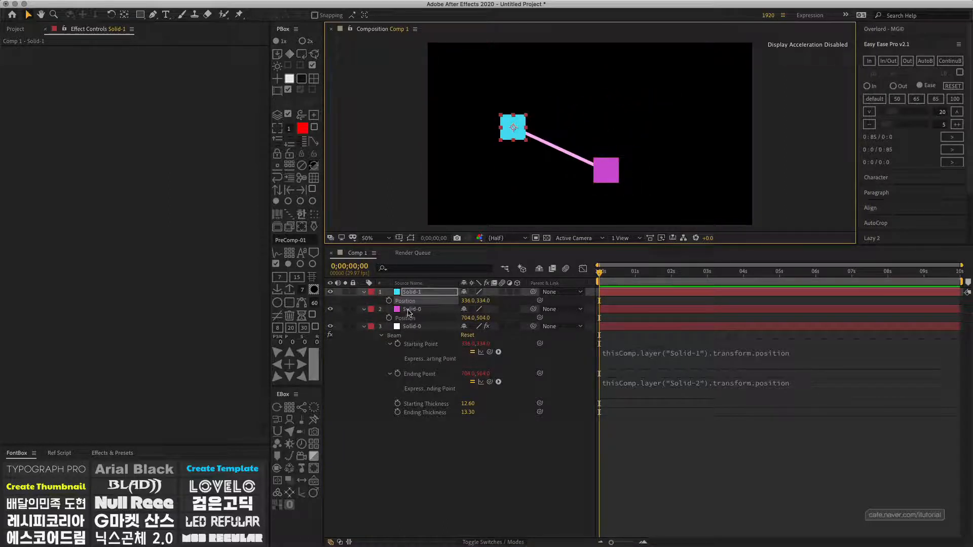
Apply circular masks to the cyan and magenta square solids so both become circles.
left_click(406, 303)
left_click(277, 303)
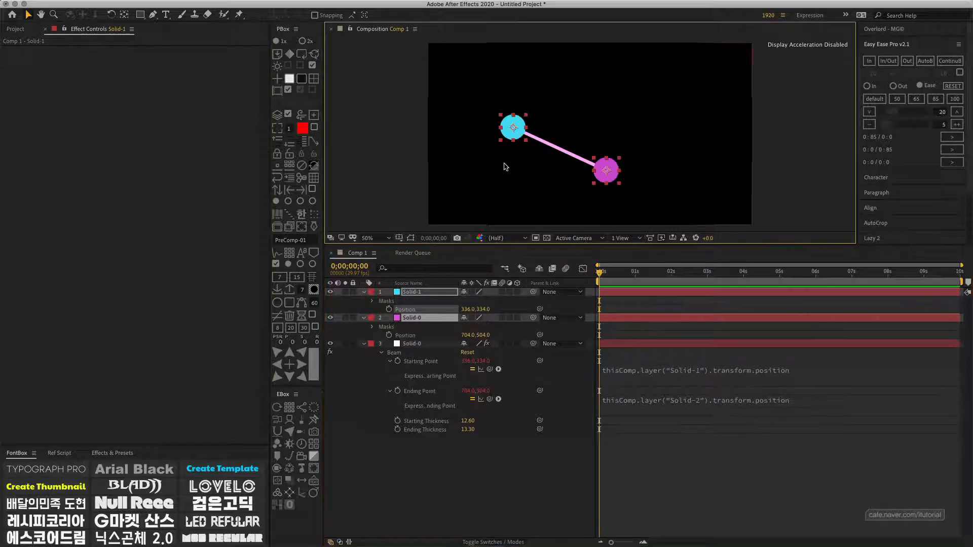
left_click(476, 452)
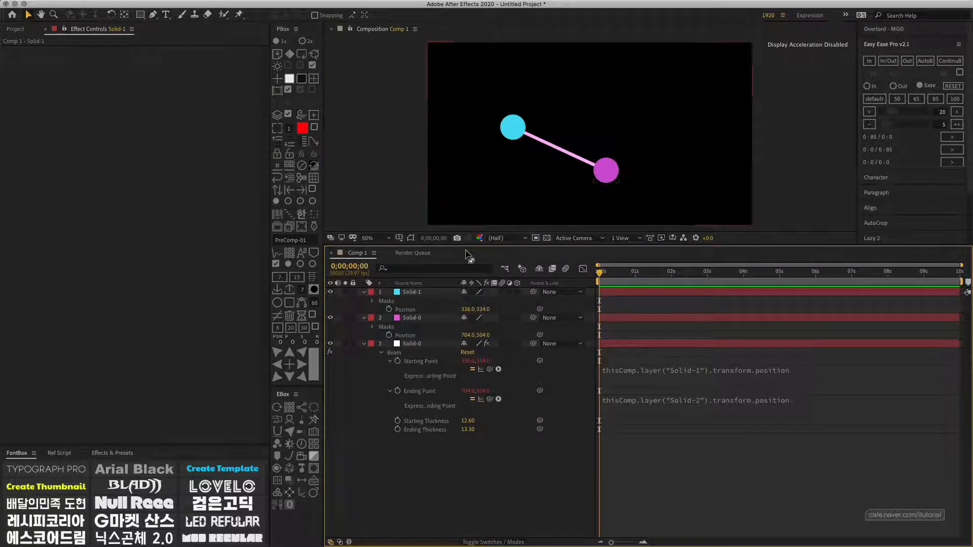
Move the magenta circle around to test the linked beam, placing it at about 698, 350.
left_click_drag(605, 171, 626, 121)
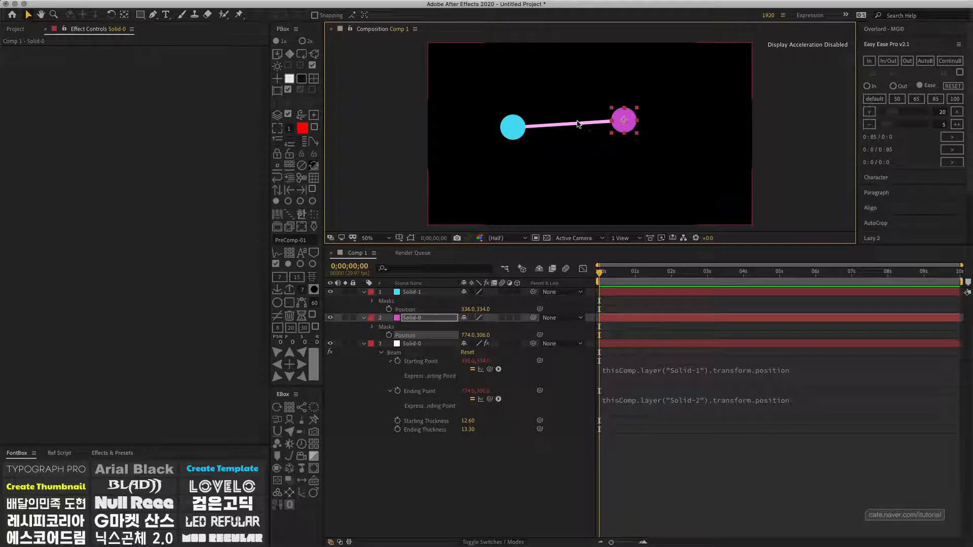
mouse_move(627, 125)
left_mouse_down()
mouse_move(583, 130)
mouse_move(633, 154)
mouse_move(640, 97)
mouse_move(592, 139)
mouse_move(573, 120)
mouse_move(557, 123)
mouse_move(614, 129)
left_mouse_up()
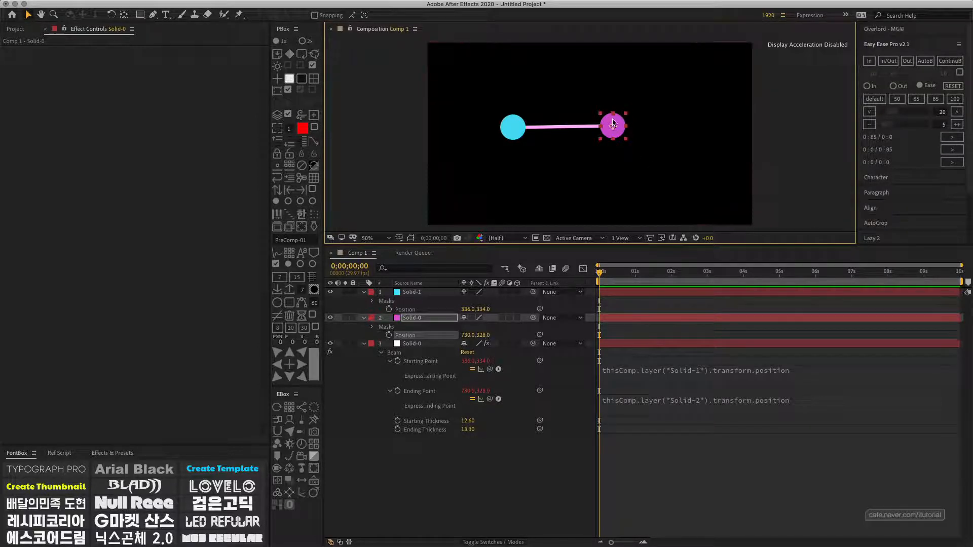
mouse_move(613, 126)
left_mouse_down()
mouse_move(594, 136)
mouse_move(600, 123)
mouse_move(591, 128)
mouse_move(605, 132)
left_mouse_up()
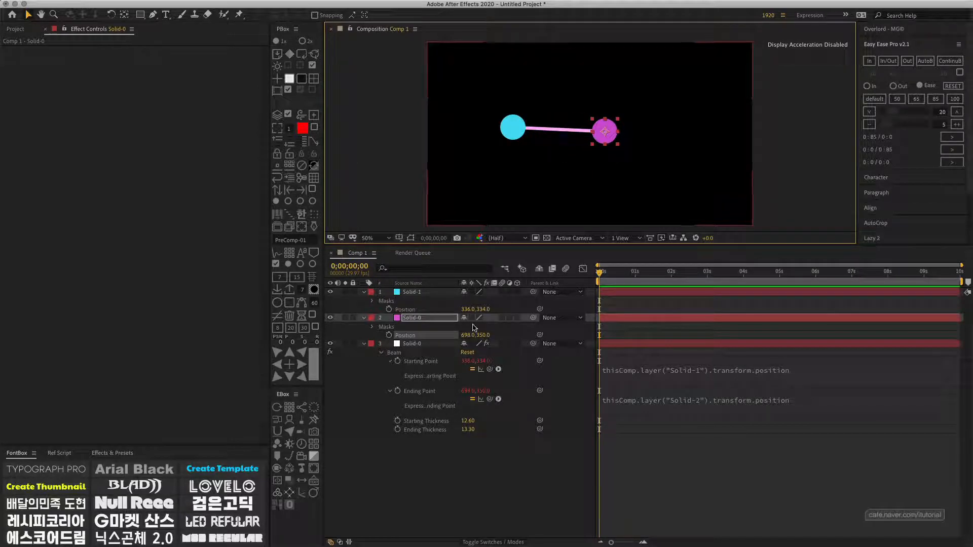
Start an expression on the Beam's Starting Thickness, defining p1 as the cyan solid's position and p2 as the magenta solid's position.
left_click(439, 424)
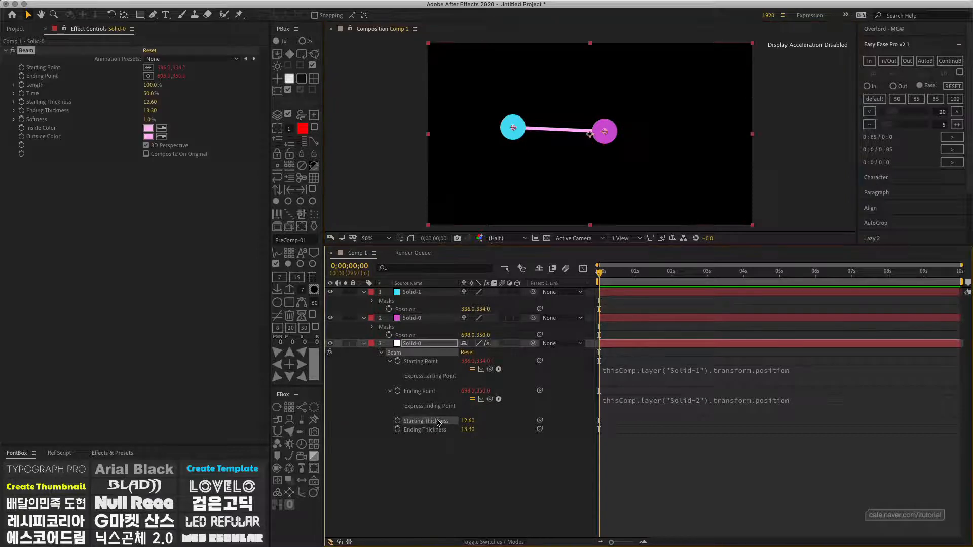
left_click(399, 423, "alt")
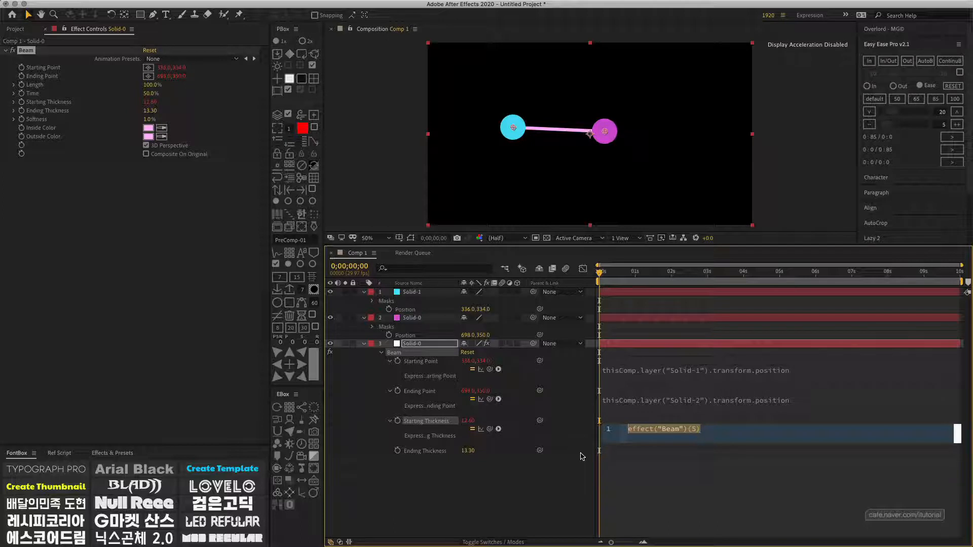
left_click_drag(643, 446, 644, 497)
left_click(644, 441)
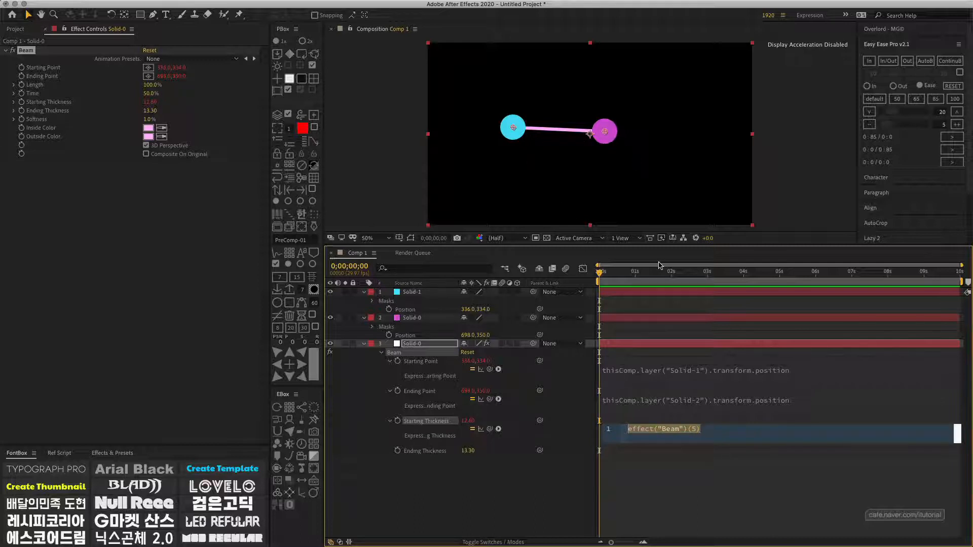
type("pl")
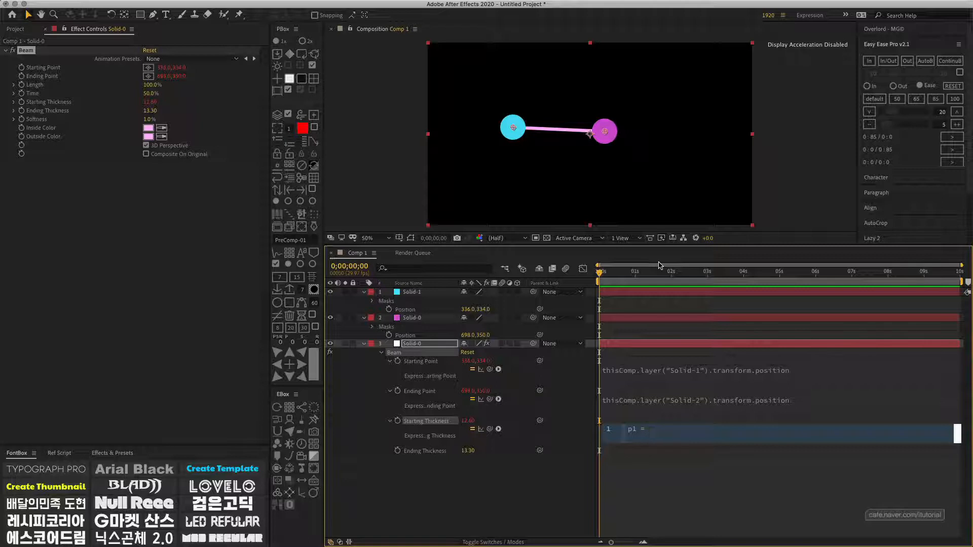
type("p2 =")
left_click_drag(489, 429, 406, 310)
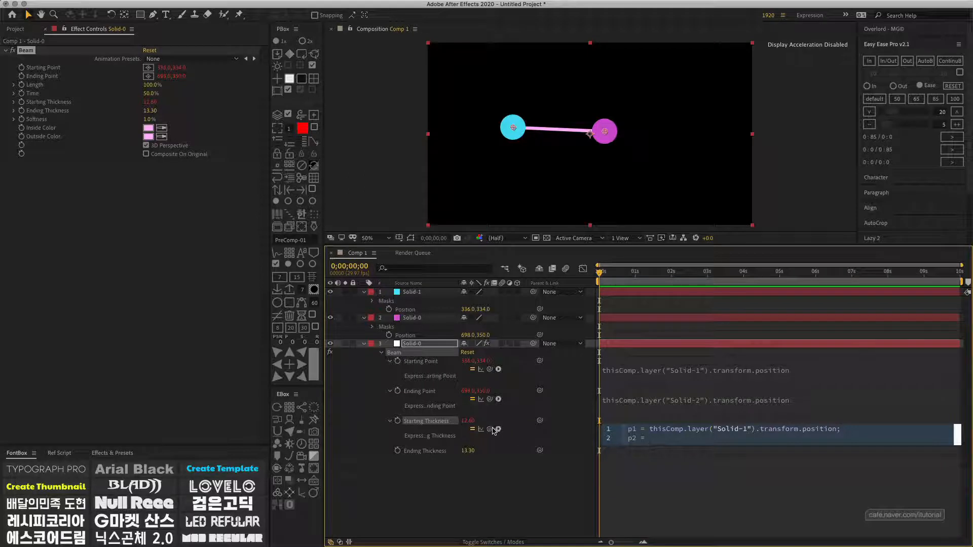
left_click_drag(492, 429, 411, 340)
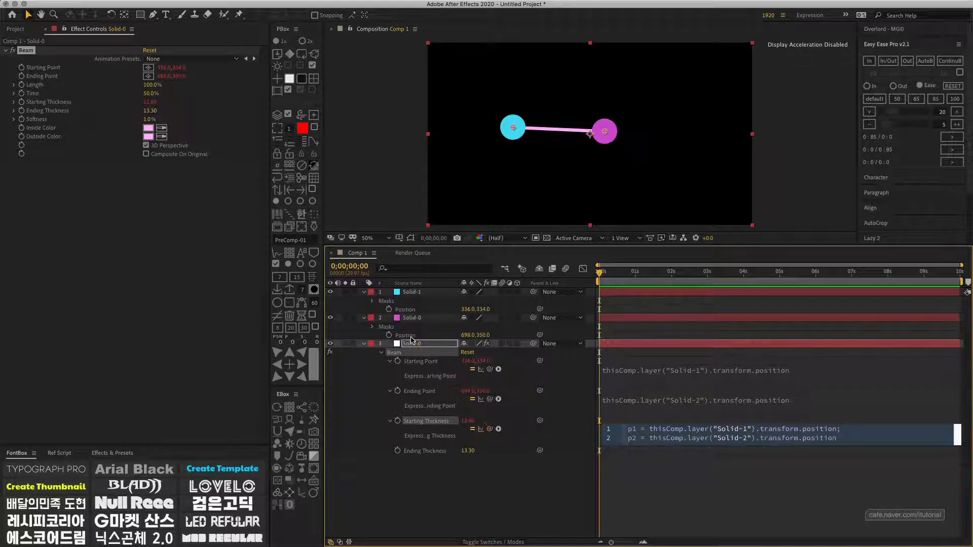
key("Return")
key("Return")
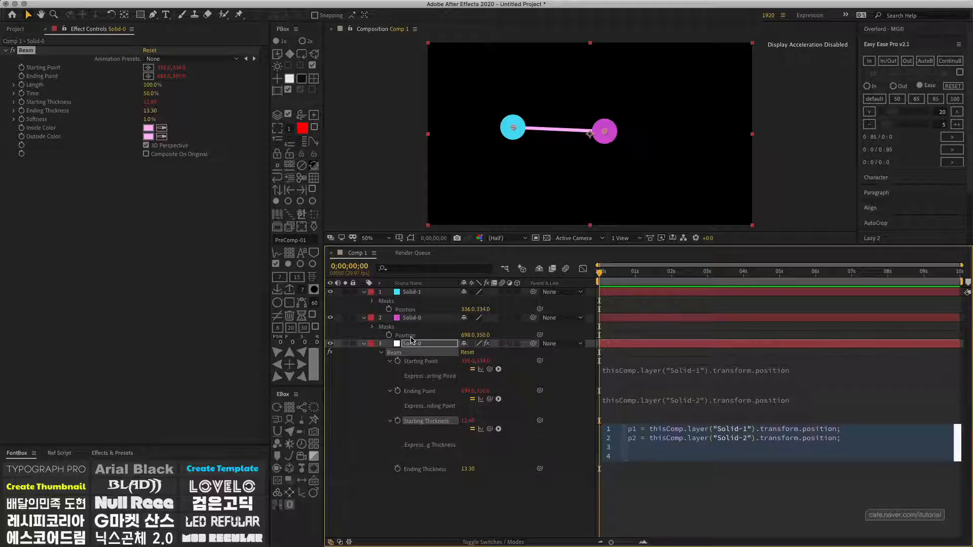
Add a line to the Starting Thickness expression defining the distance between the points as d = length(p1, p2);.
type("d")
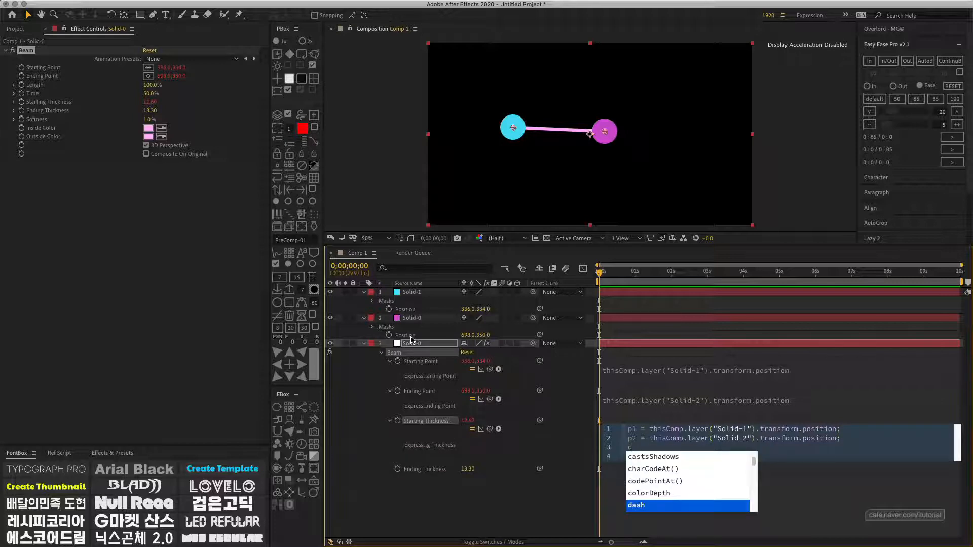
type(" = ")
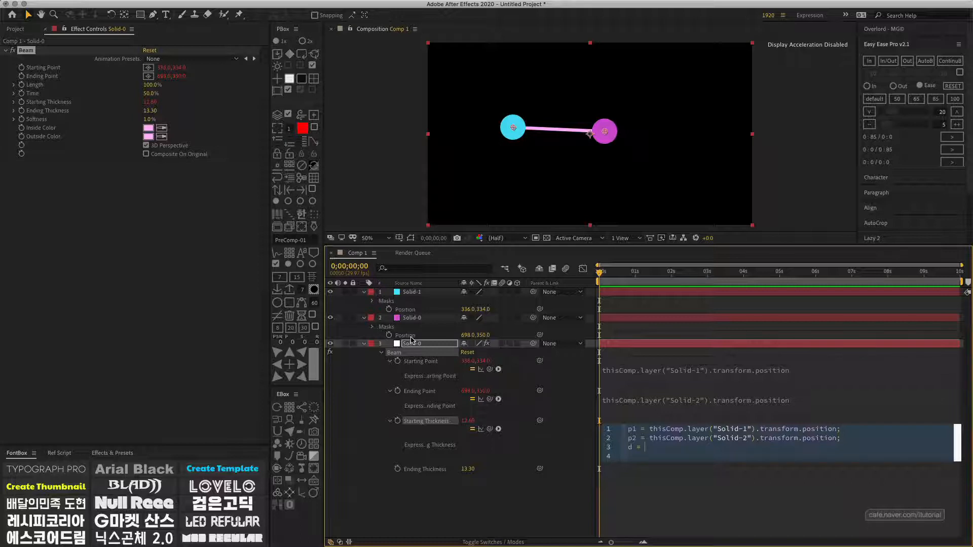
type("leng")
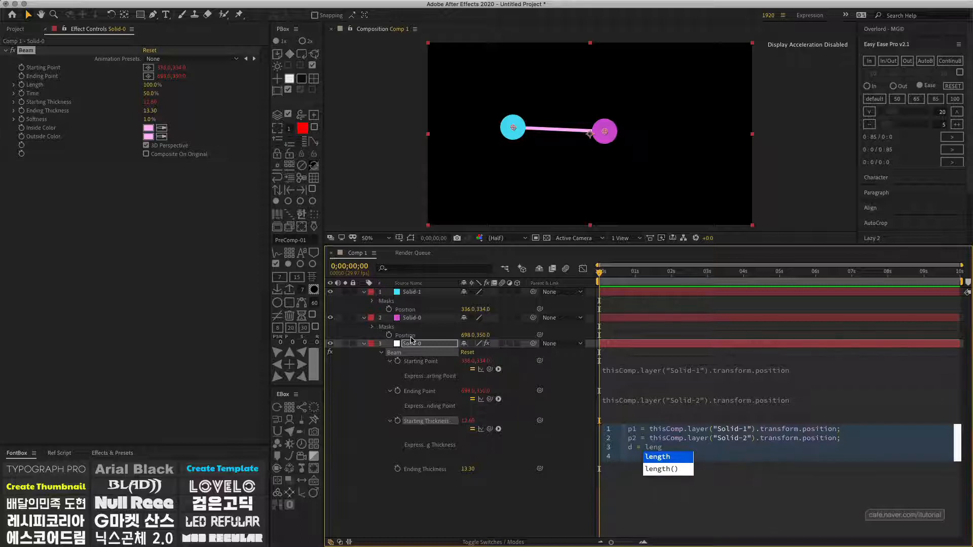
key("Down")
key("Return")
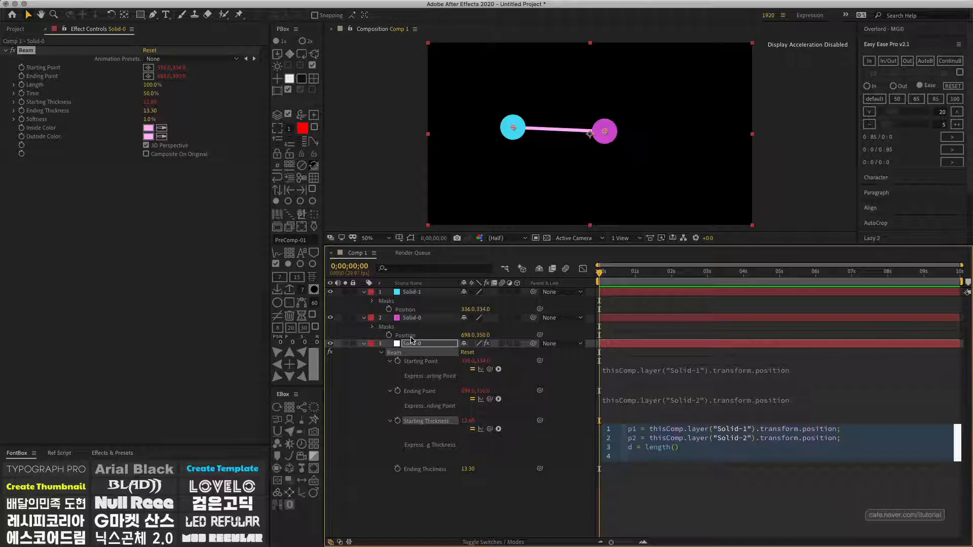
type("p1, p2")
key("Return")
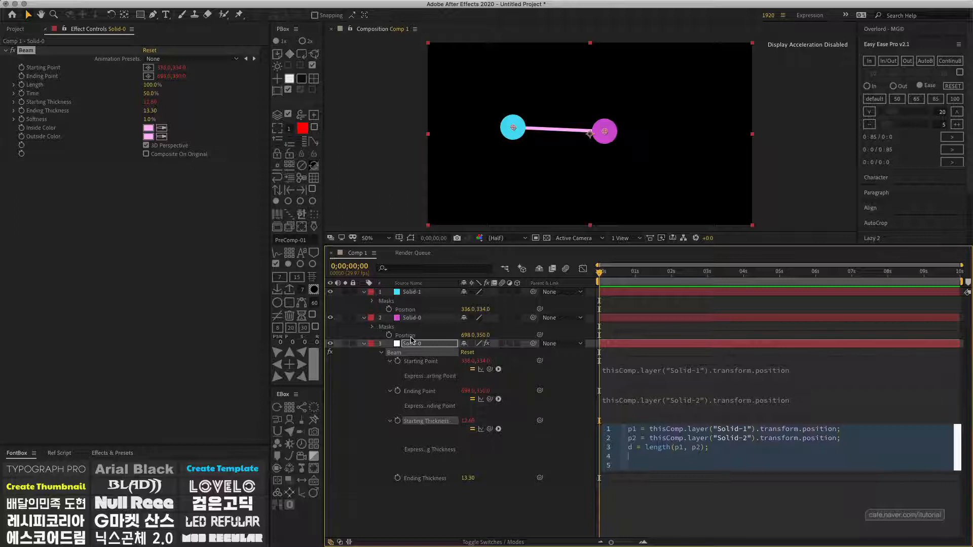
Finish the Starting Thickness expression with easeOut(d, 300, 100, 50, 0) and apply it.
type("das")
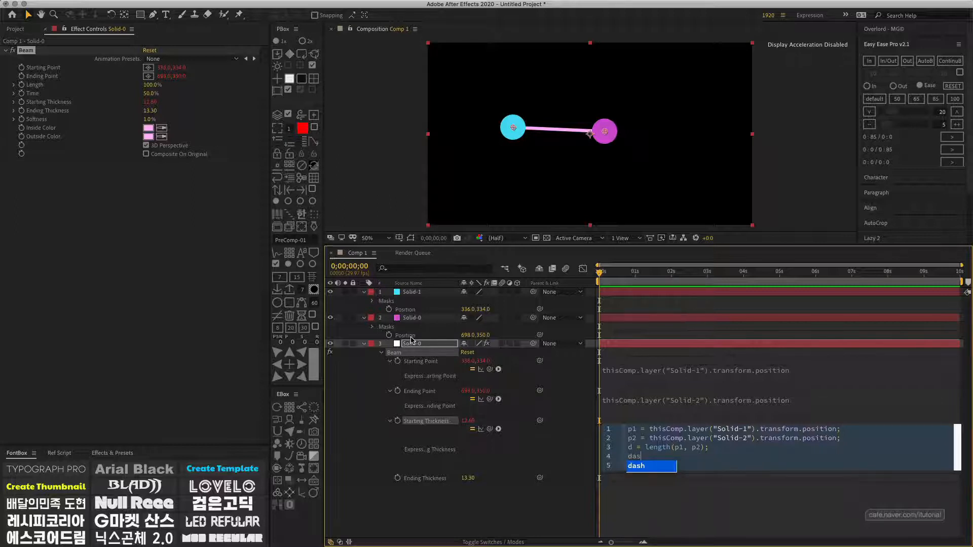
key("BackSpace")
key("BackSpace")
key("BackSpace")
type("eas")
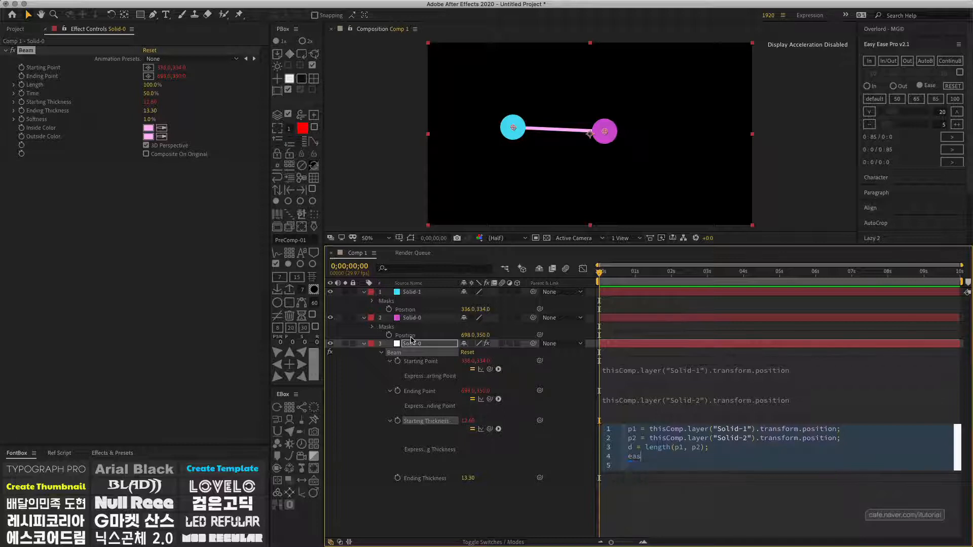
key("Down")
key("Down")
key("Down")
key("Down")
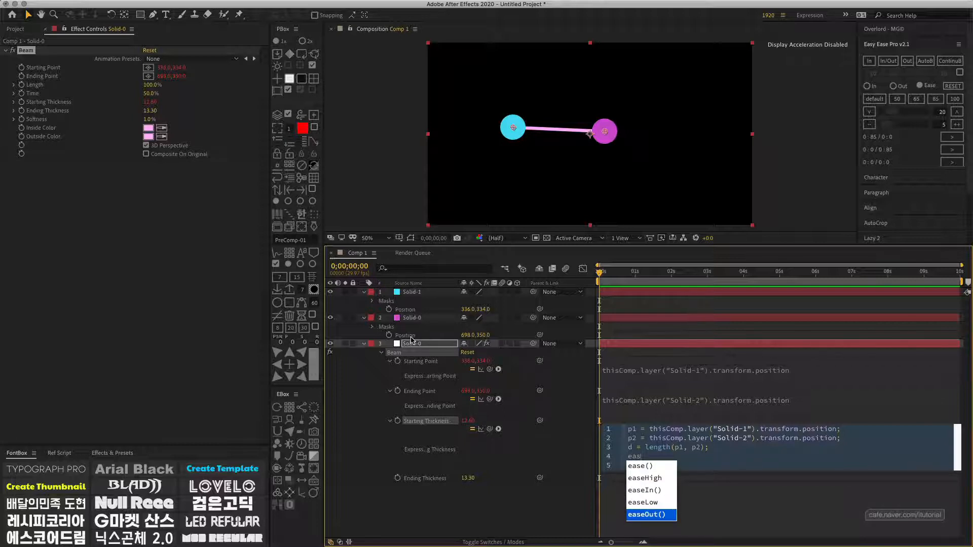
key("Return")
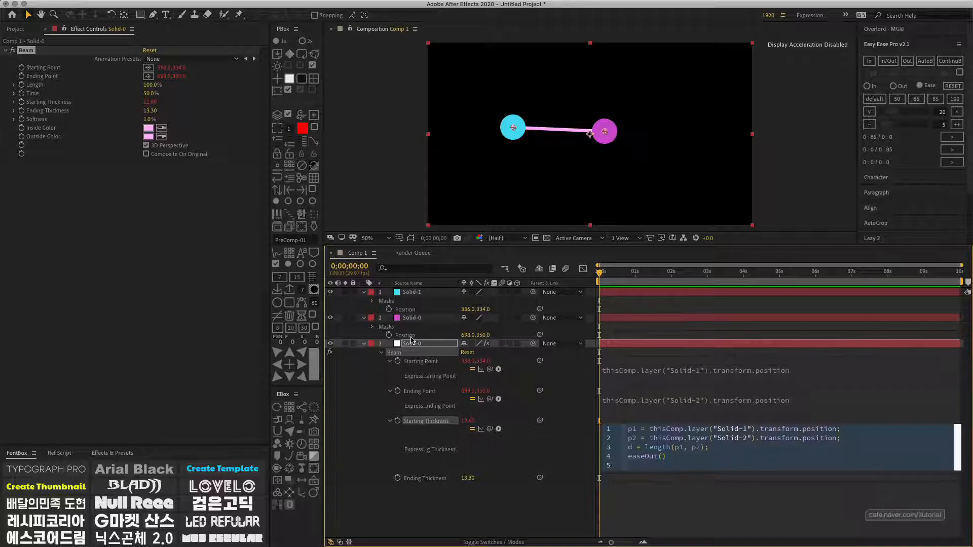
type("d, 300, 100, 50, 0")
left_click(609, 293)
Move the magenta circle around to test the distance-driven starting thickness, placing it at about 650, 350.
mouse_move(602, 134)
left_mouse_down()
mouse_move(537, 129)
mouse_move(614, 130)
left_mouse_up()
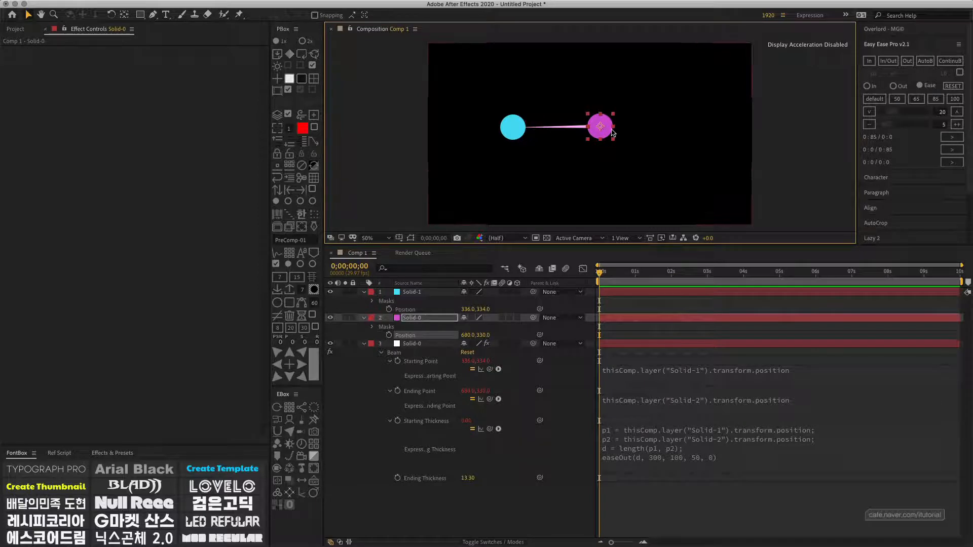
mouse_move(611, 130)
left_mouse_down()
mouse_move(573, 131)
mouse_move(603, 135)
left_mouse_up()
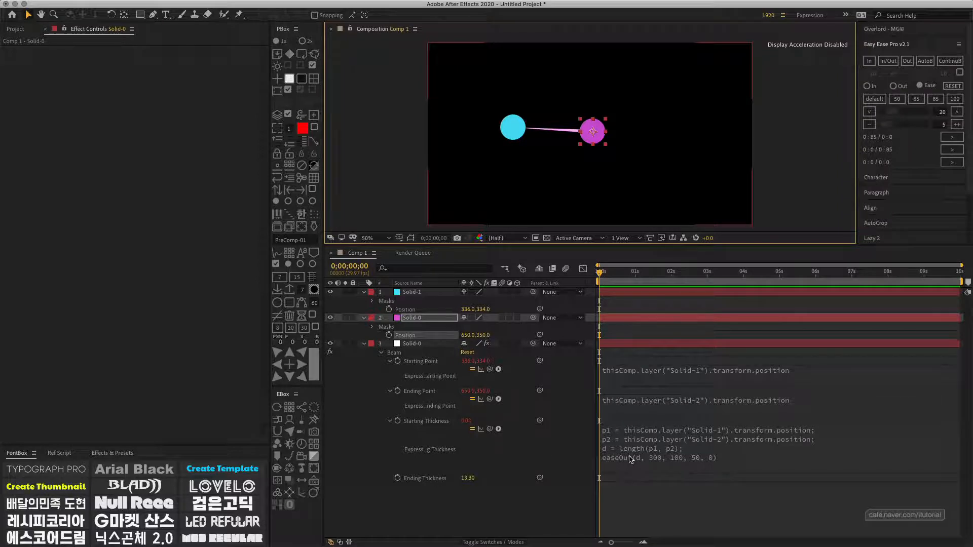
Add a Slider Control effect to the Beam layer and rename it "max dis".
left_click(417, 345)
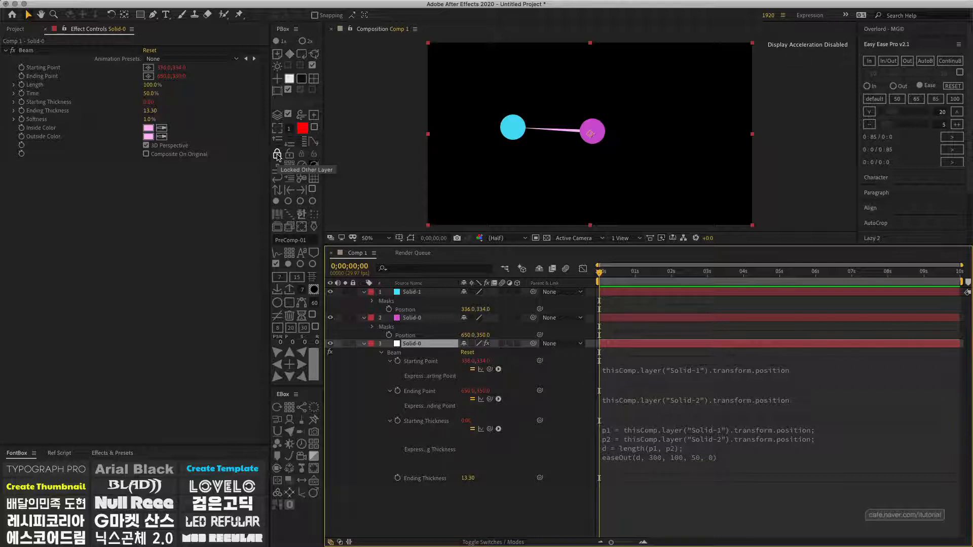
right_click(427, 344)
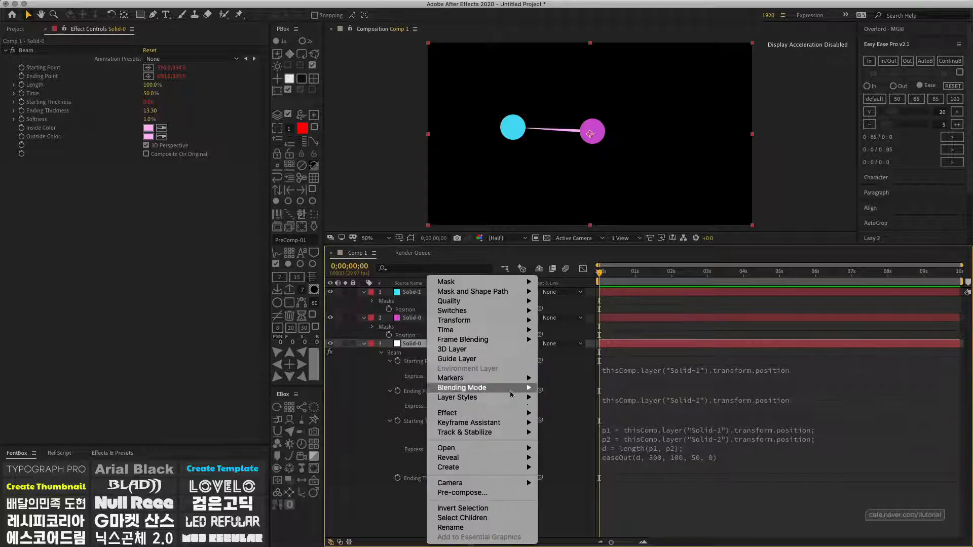
mouse_move(507, 413)
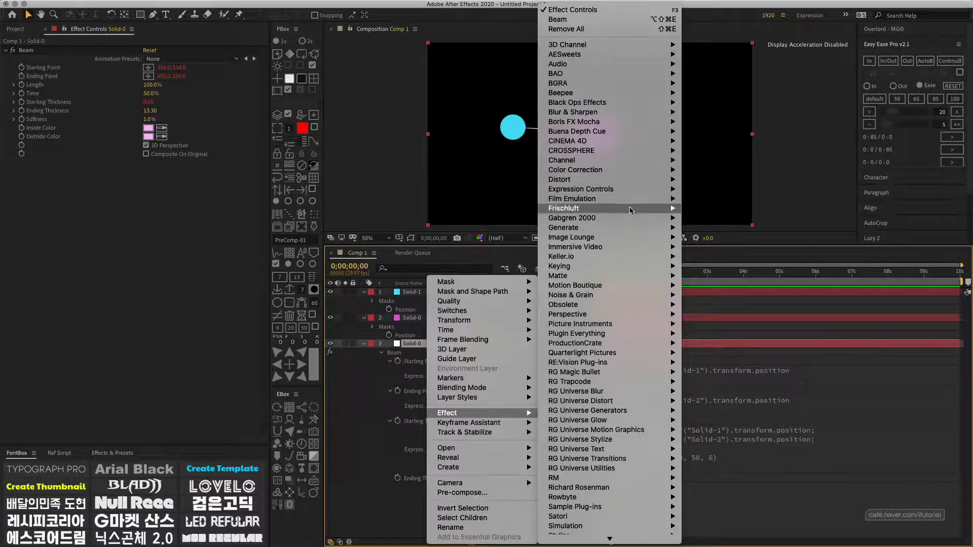
mouse_move(631, 183)
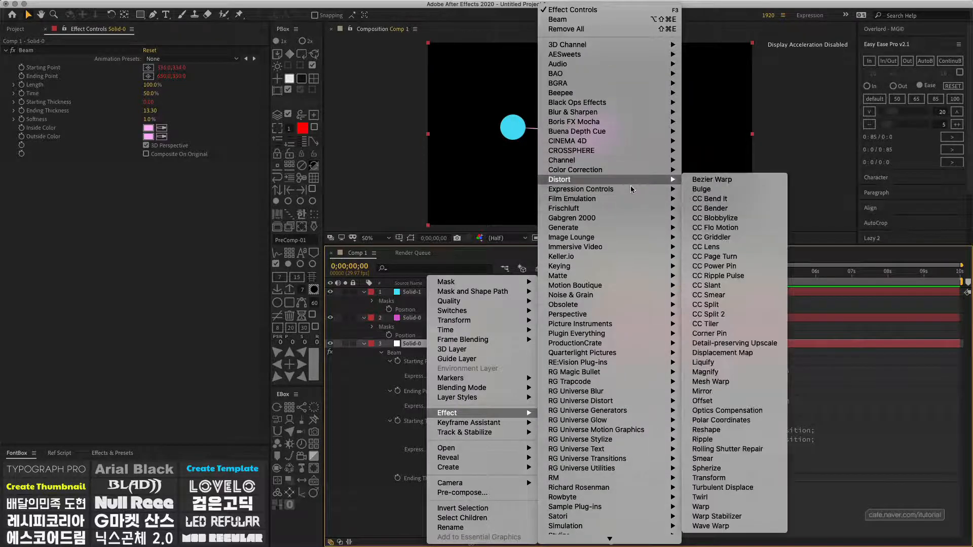
left_click(714, 257)
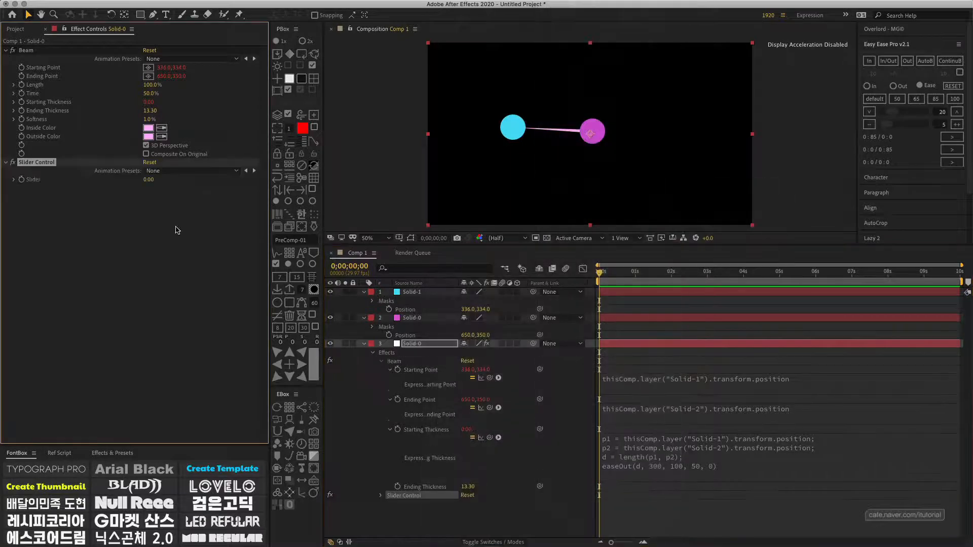
key("Return")
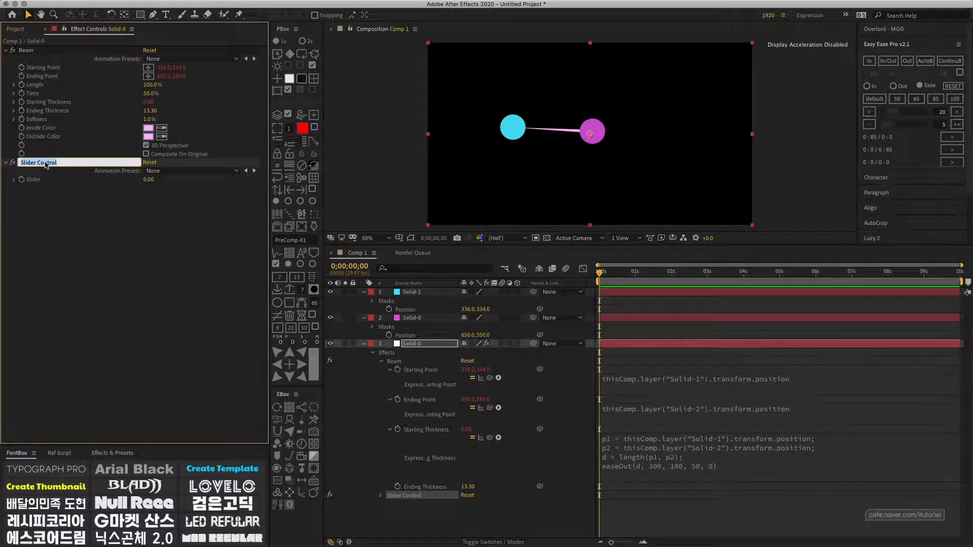
type("max dis")
key("Return")
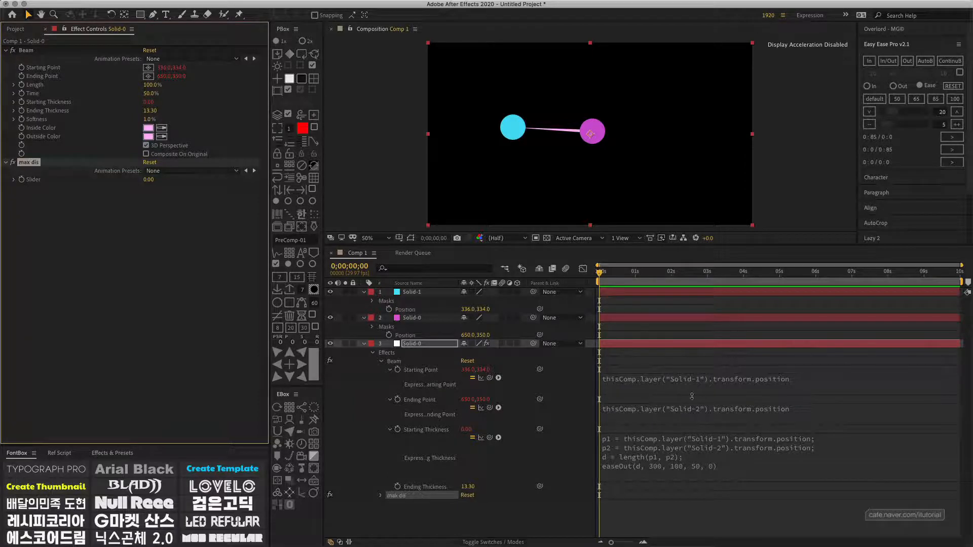
In the Starting Thickness expression, define s = effect("max dis")("Slider"); as the first line and replace 300 in easeOut with s.
left_click(647, 450)
key("Return")
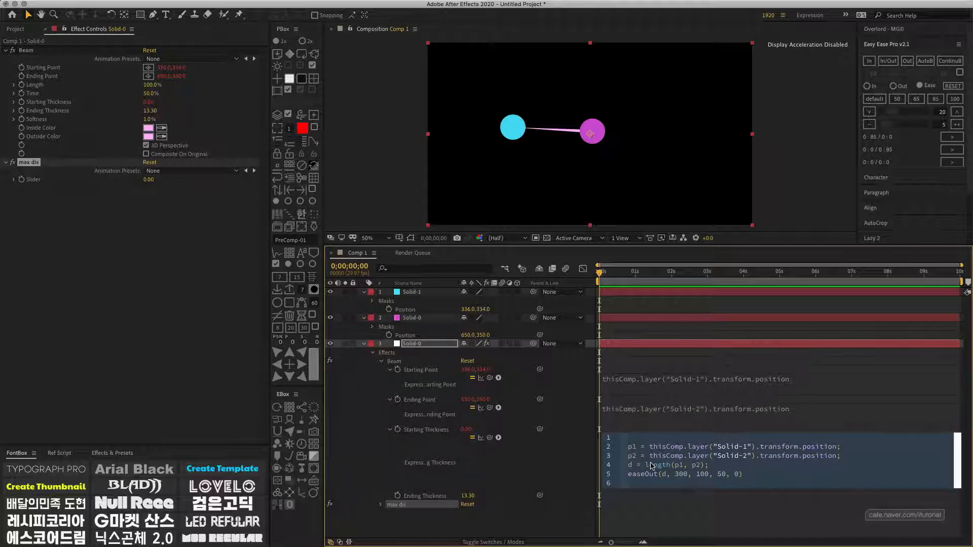
type("s =")
left_click_drag(490, 437, 36, 181)
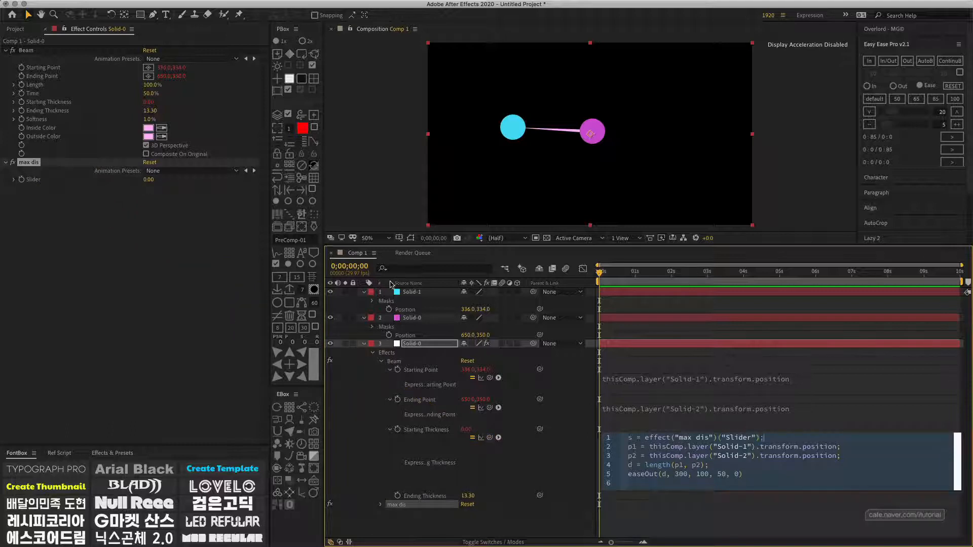
double_click(682, 474)
type("s")
left_click(584, 455)
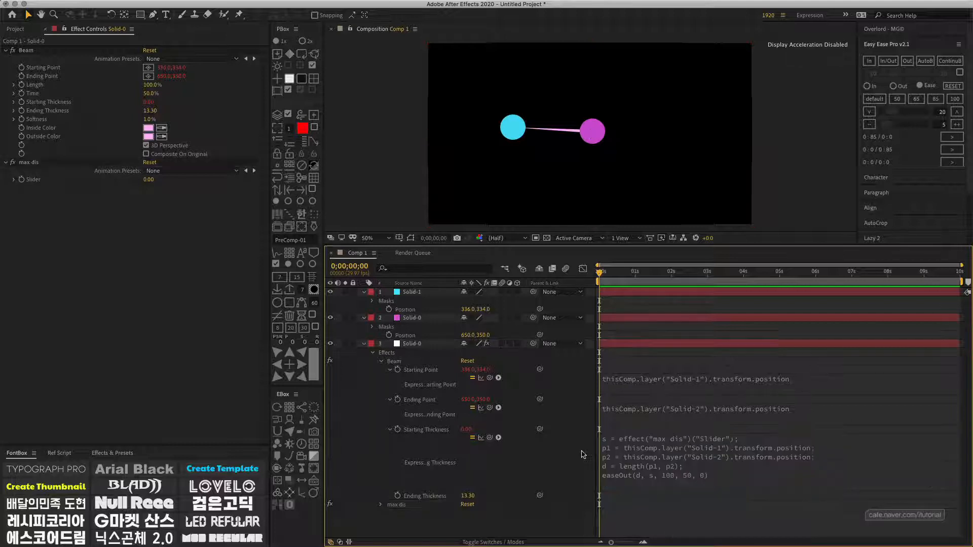
Set the max dis slider to 300.
left_click(151, 179)
type("300")
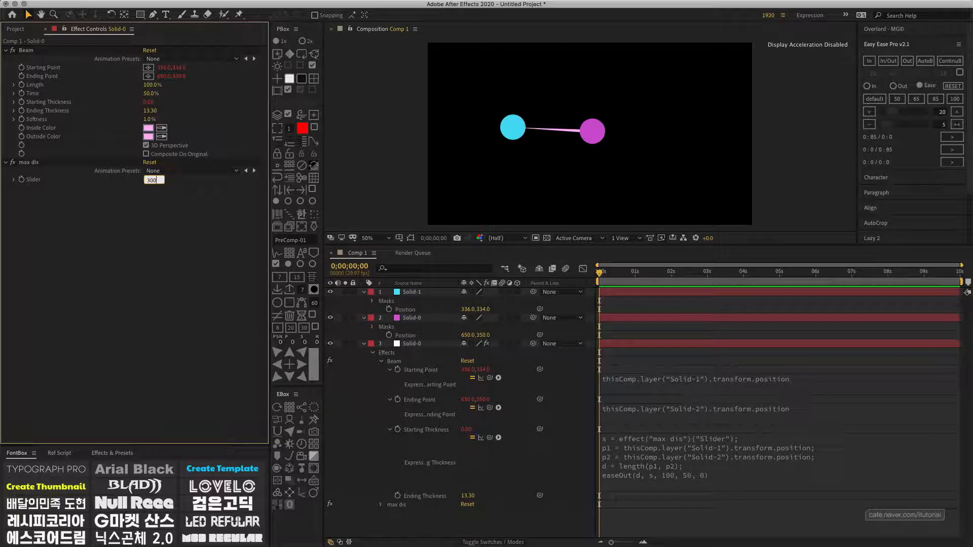
key("Return")
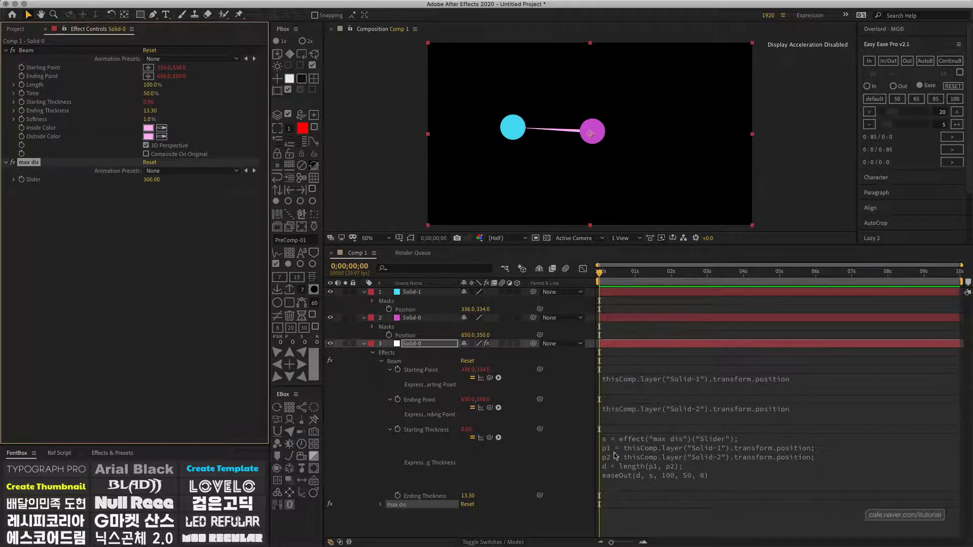
Copy the whole Starting Thickness expression and apply it to the Beam's Ending Thickness.
left_click(631, 453)
key("super+c")
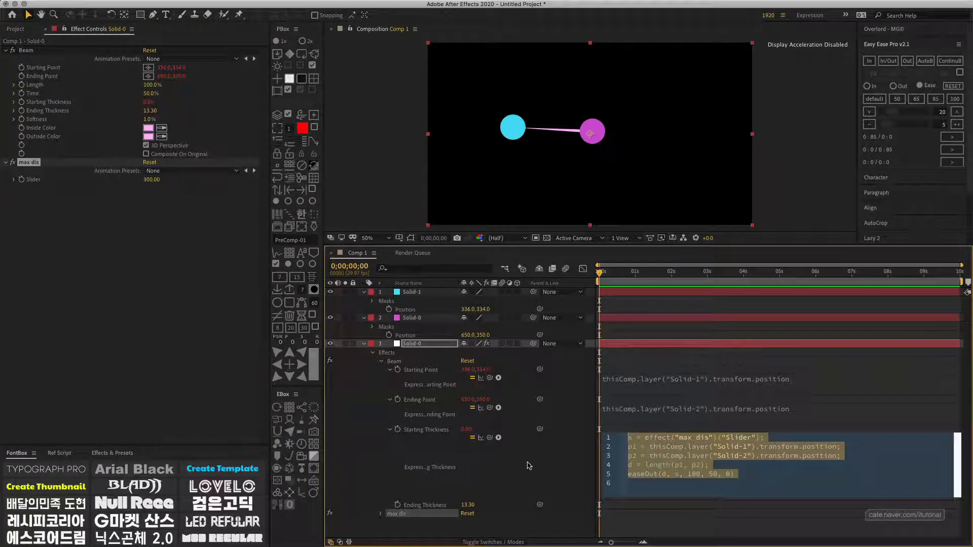
left_click(522, 479)
left_click(411, 506)
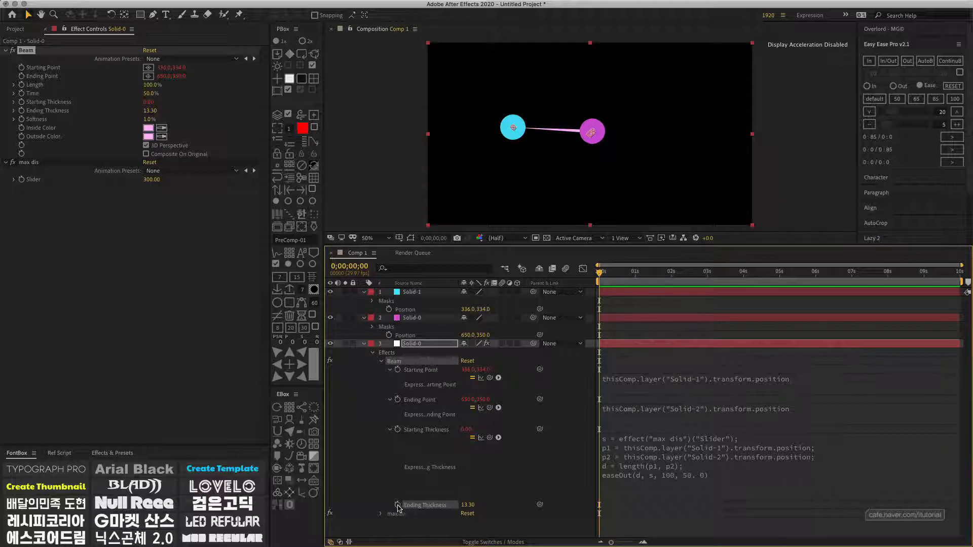
left_click(398, 505, "alt")
key("super+v")
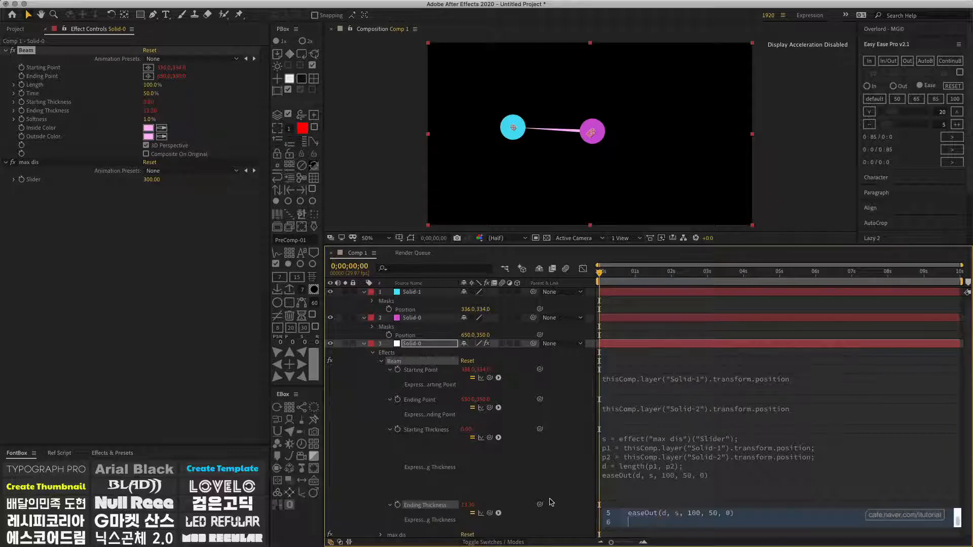
left_click(563, 465)
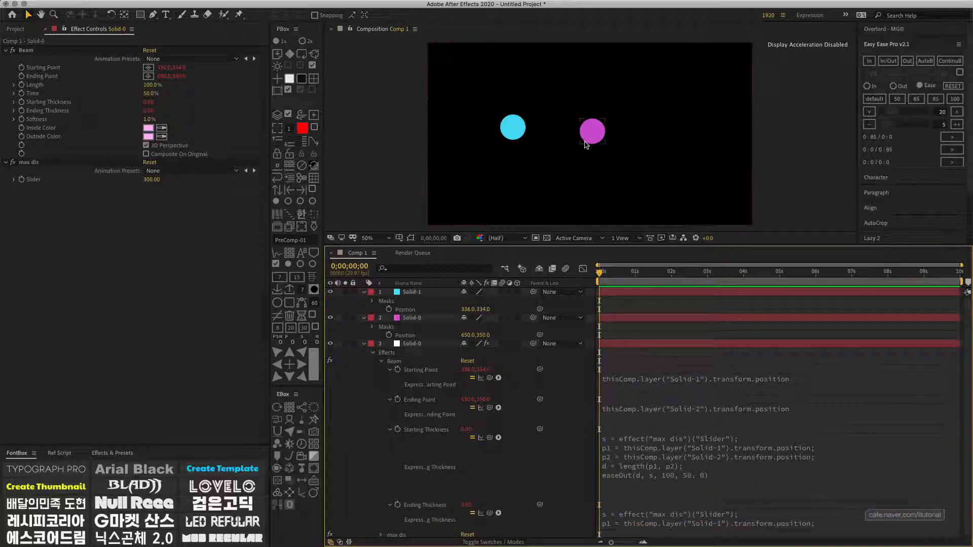
Move the magenta circle closer to the cyan one, at about 596, 348, and select the Beam layer.
mouse_move(590, 132)
left_mouse_down()
mouse_move(539, 125)
mouse_move(587, 121)
mouse_move(558, 125)
mouse_move(590, 126)
mouse_move(580, 131)
left_mouse_up()
left_click(421, 344)
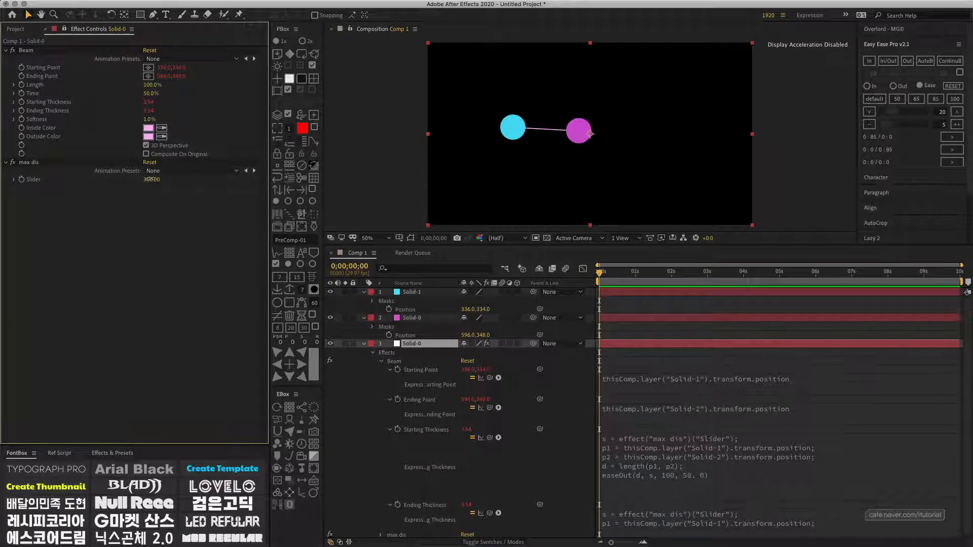
Set the Beam layer's max dis slider to 370 and move the magenta circle to about 578, 346.
left_click_drag(151, 179, 202, 187)
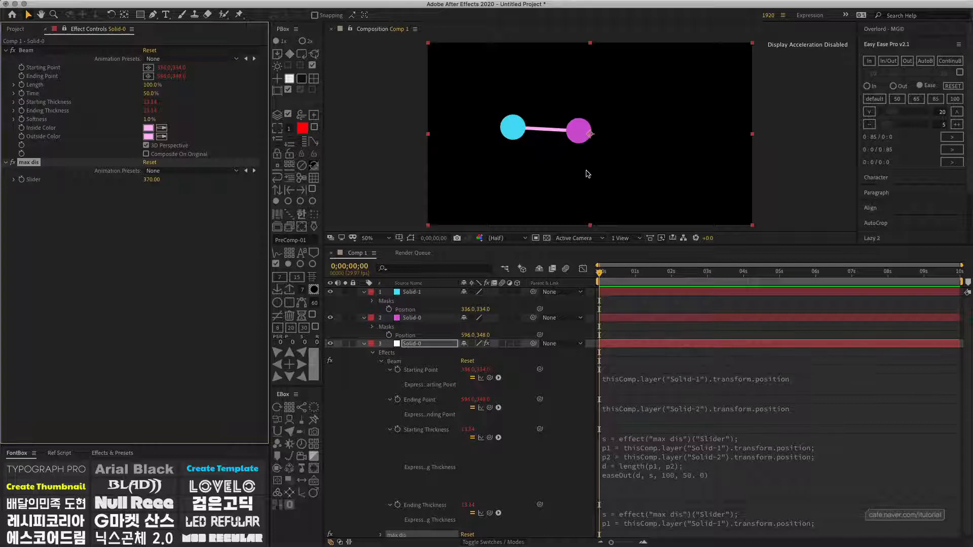
left_click(414, 190)
mouse_move(584, 133)
left_mouse_down()
mouse_move(615, 134)
mouse_move(571, 132)
left_mouse_up()
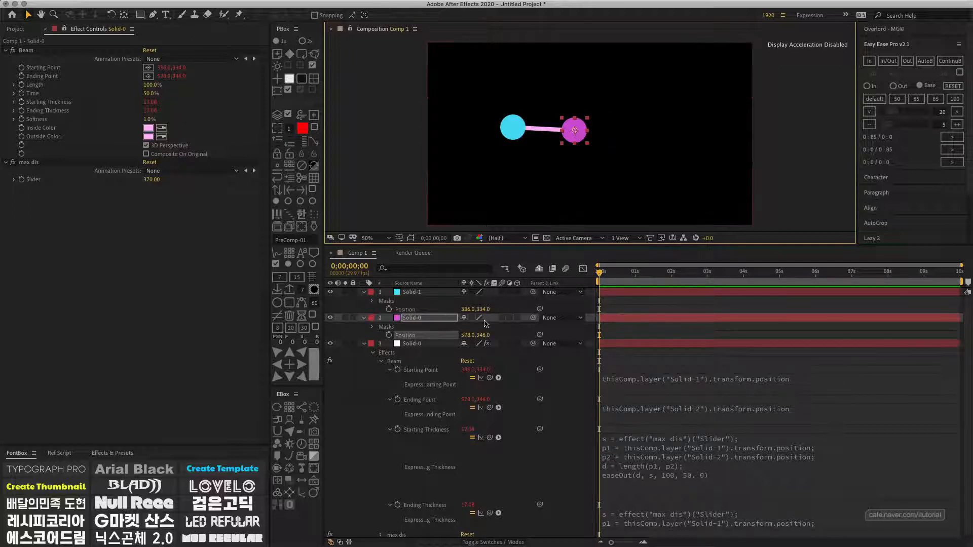
left_click(442, 307)
Create a full-frame white solid above the cyan circle's layer and turn it into an adjustment layer.
left_click(413, 293)
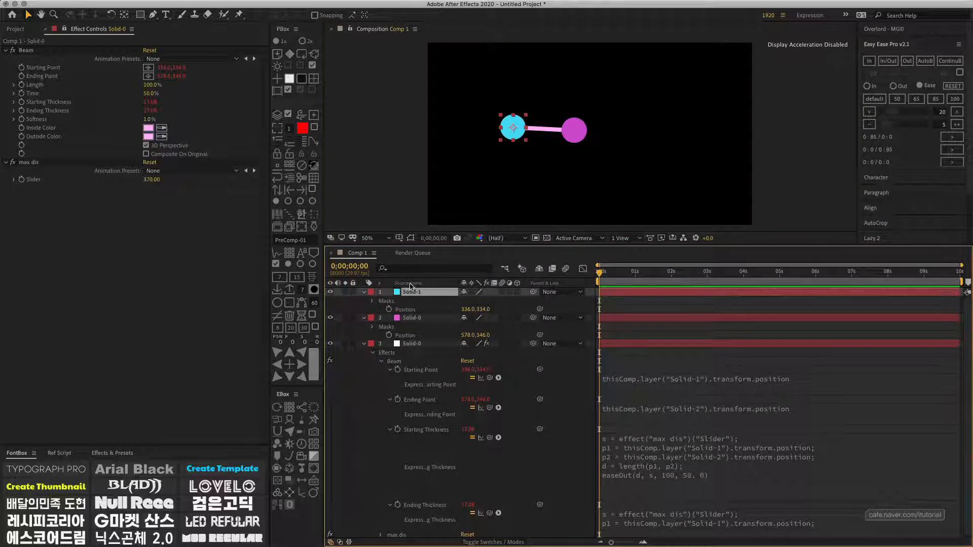
left_click(289, 79)
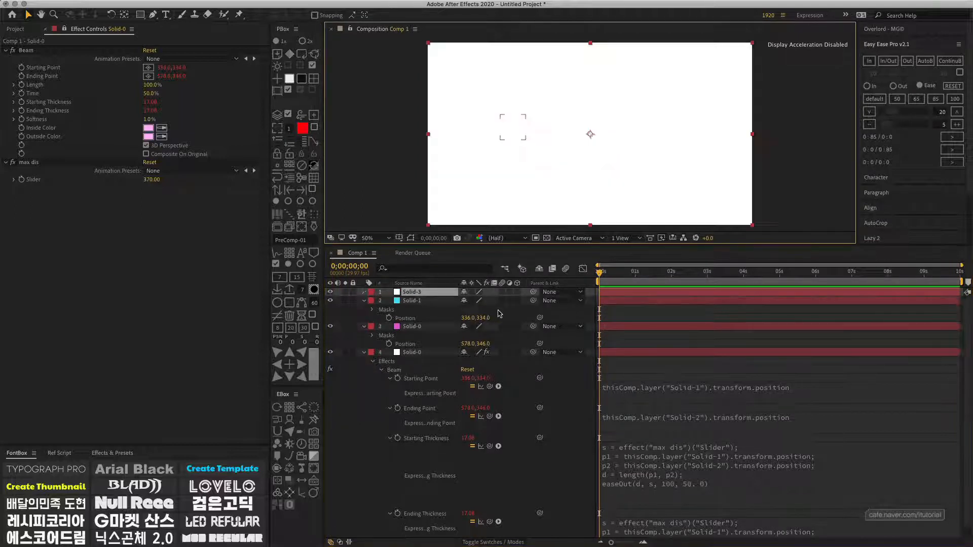
left_click(509, 292)
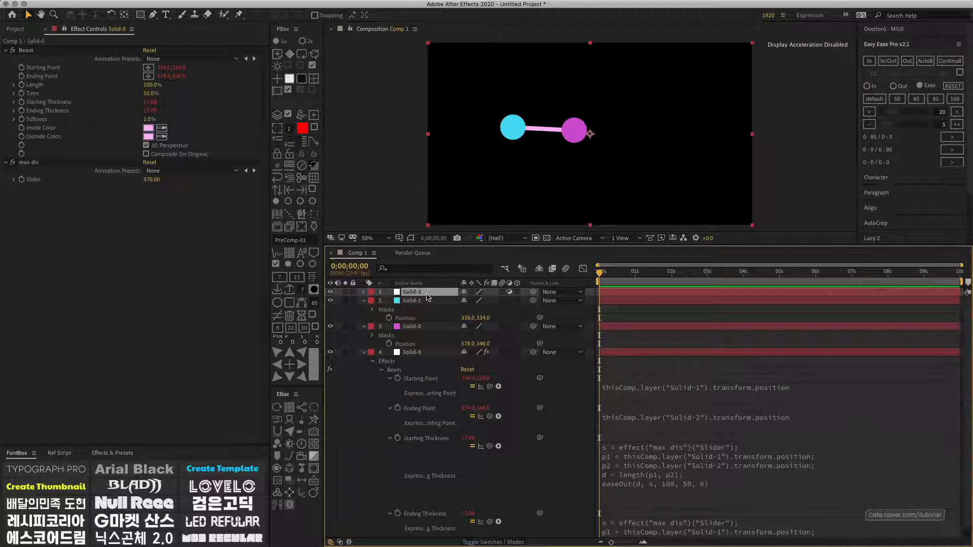
Apply Roughen Edges to the adjustment layer with Fractal Influence 0 and Border 34.40.
key("ctrl+space")
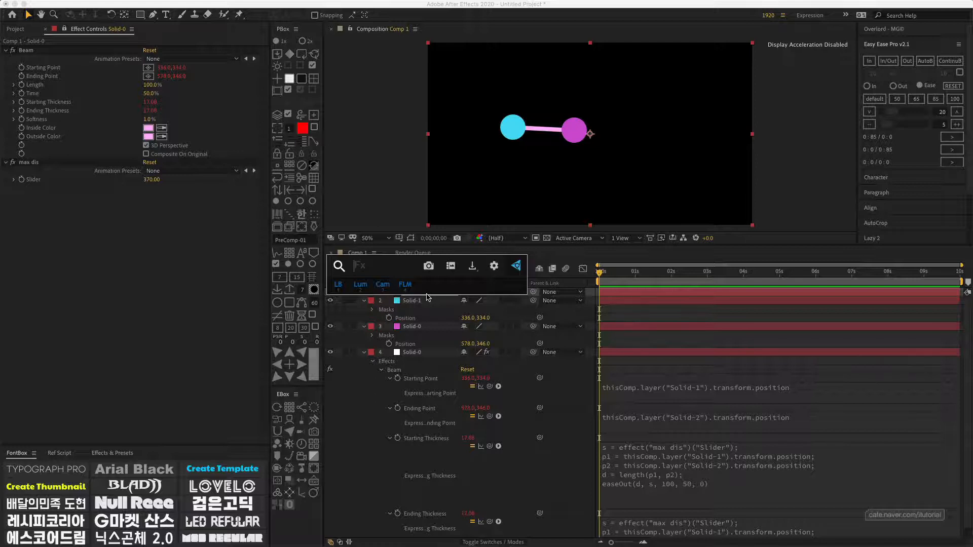
type("roug")
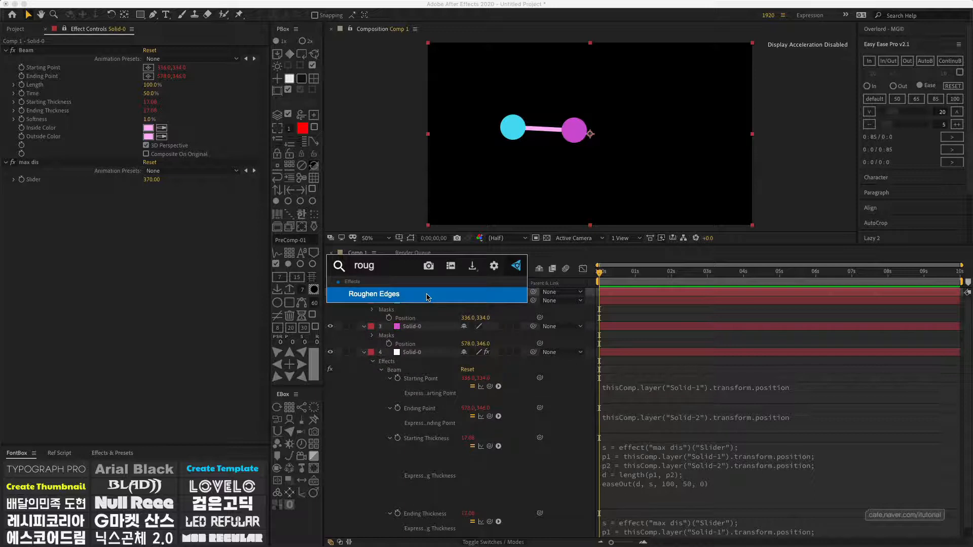
left_click(427, 297)
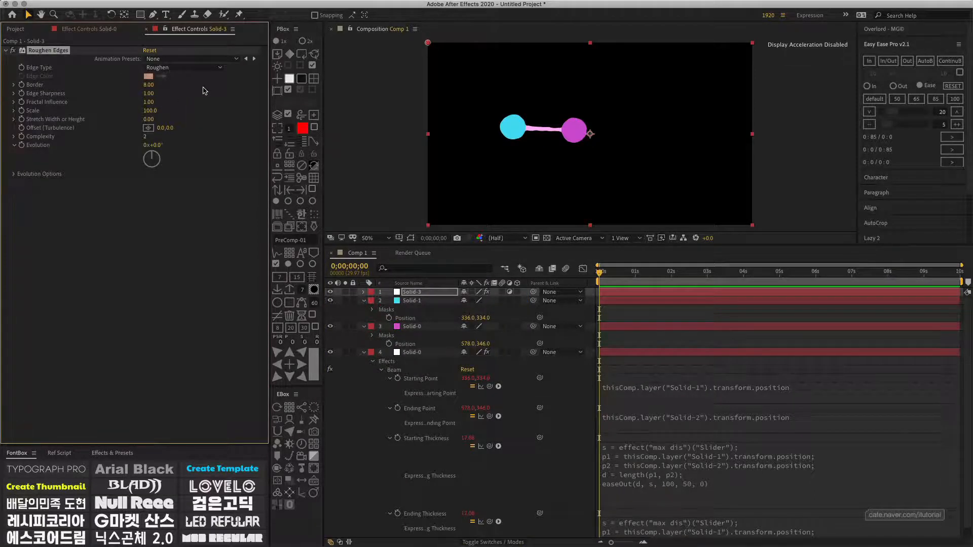
left_click(149, 102)
key("Return")
left_click_drag(159, 87, 293, 95)
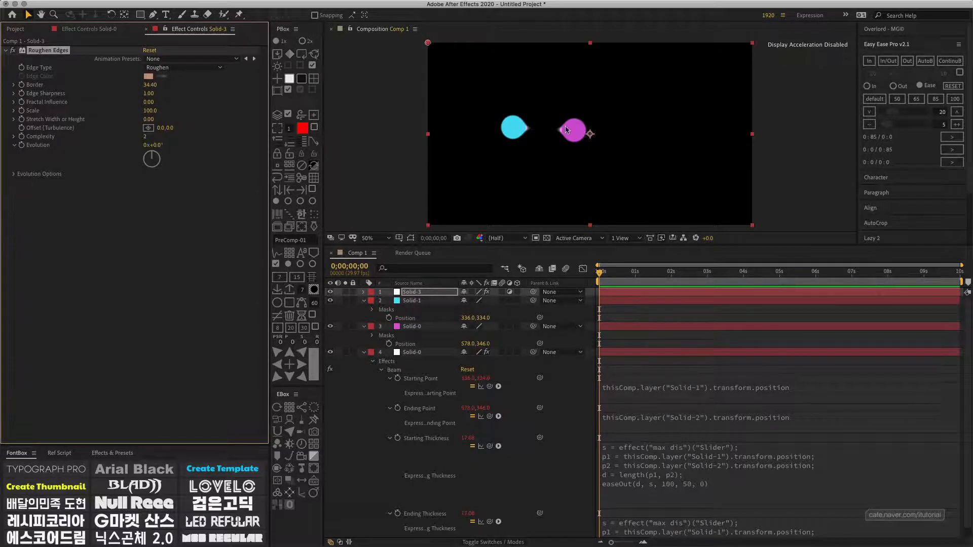
Move the magenta circle closer to the cyan one, at about 564, 360.
left_click(419, 330)
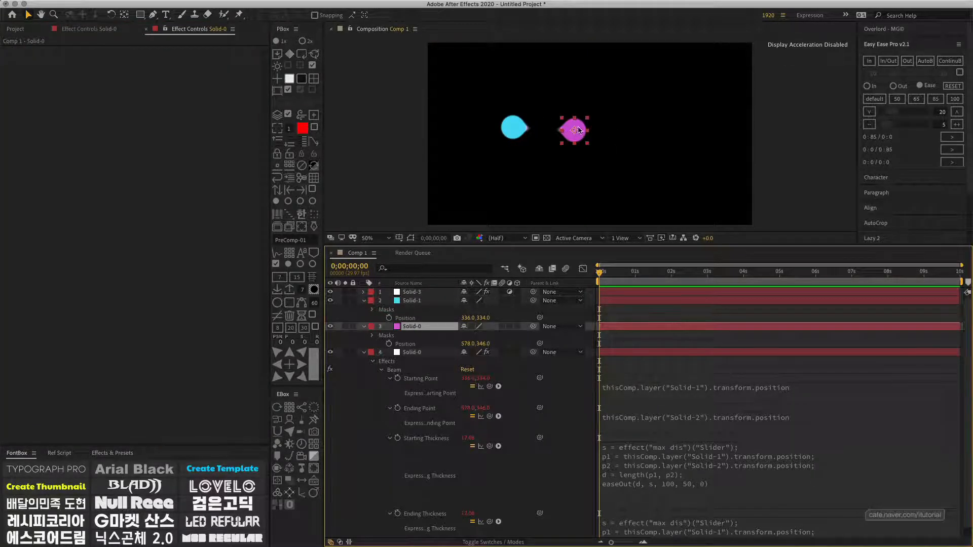
mouse_move(577, 133)
left_mouse_down()
mouse_move(564, 128)
mouse_move(585, 127)
mouse_move(564, 131)
mouse_move(575, 135)
left_mouse_up()
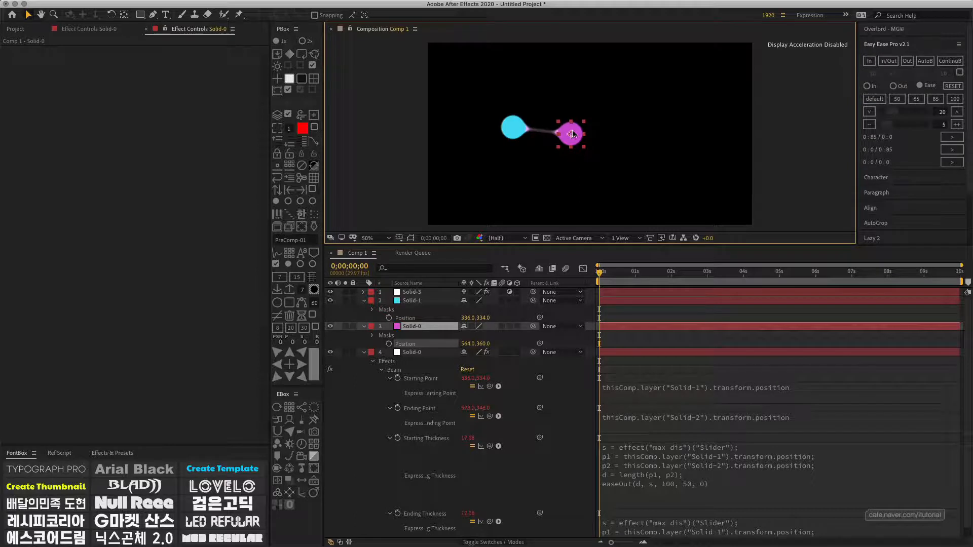
On the adjustment layer's Roughen Edges effect, try an Edge Sharpness of 4 and settle on 3.
left_click(419, 292)
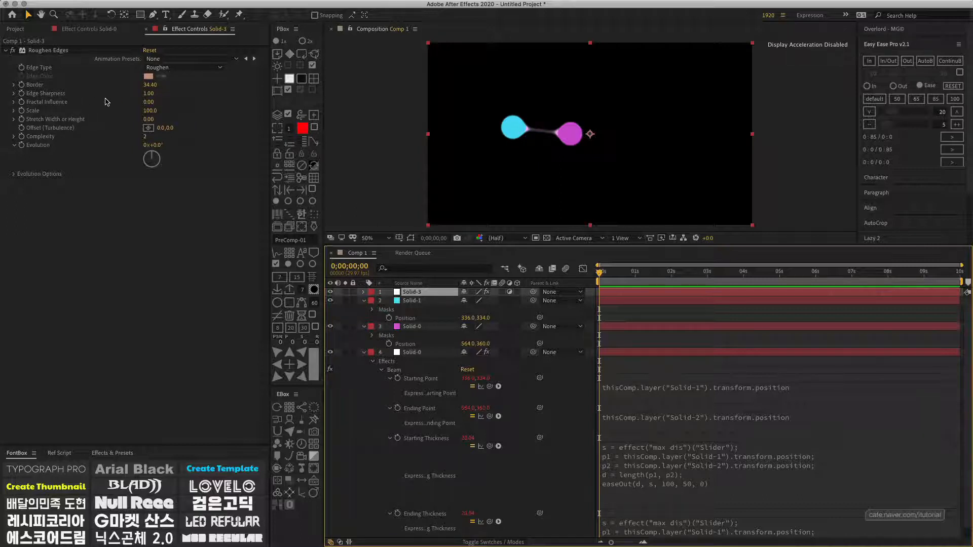
left_click(148, 93)
type("4")
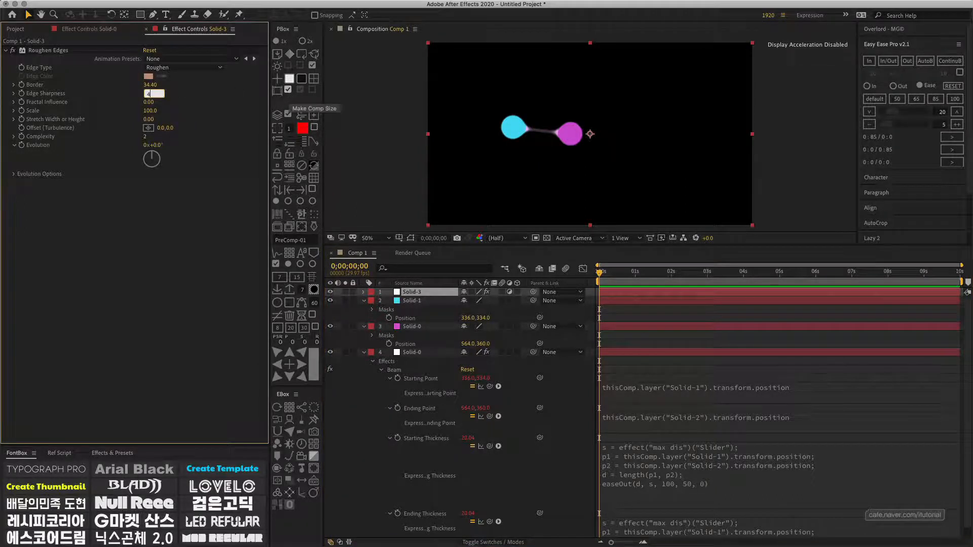
key("Return")
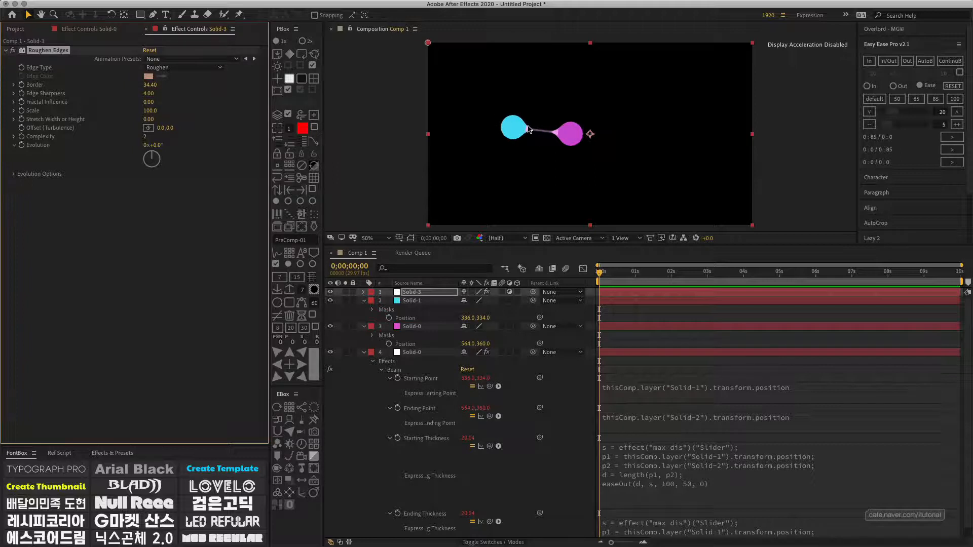
left_click(148, 93)
type("3")
key("Return")
Select the magenta circle's layer and test the neck by moving the circle away to about 578, 344.
left_click(403, 200)
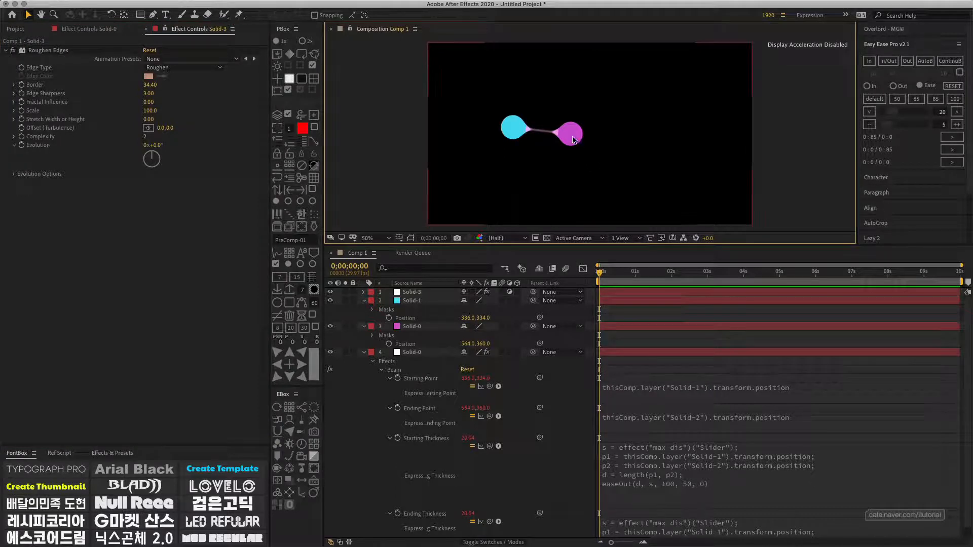
left_click_drag(571, 137, 572, 137)
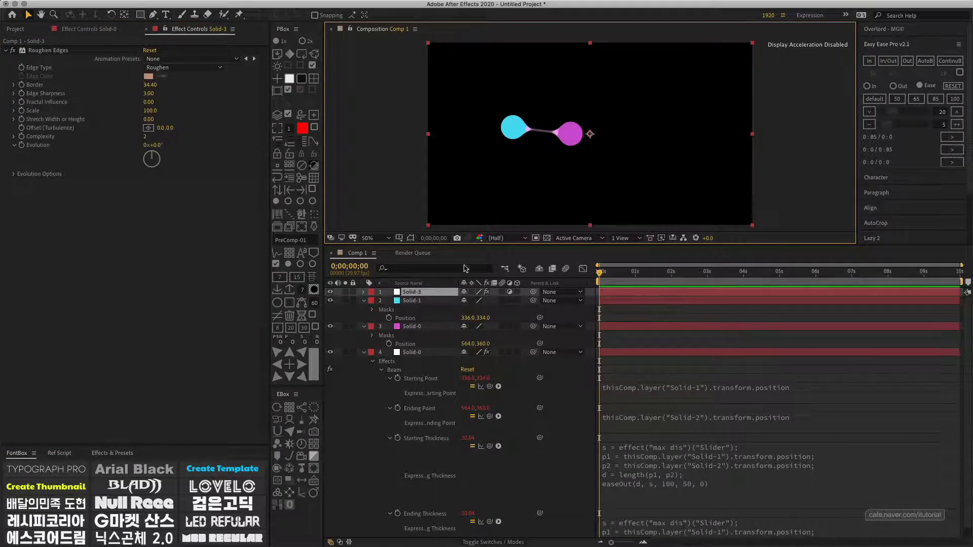
left_click(413, 302)
left_click(413, 326)
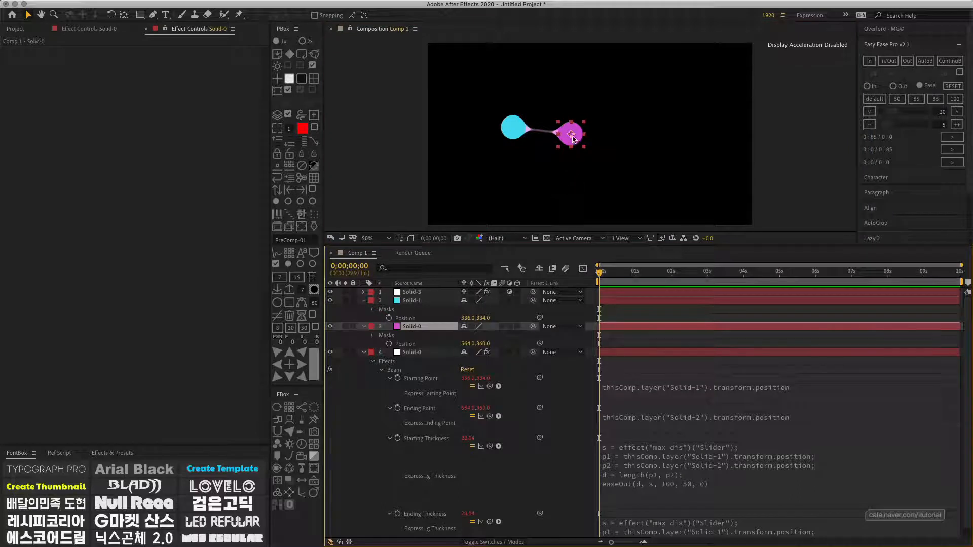
mouse_move(572, 135)
left_mouse_down()
mouse_move(585, 136)
mouse_move(541, 129)
mouse_move(576, 130)
left_mouse_up()
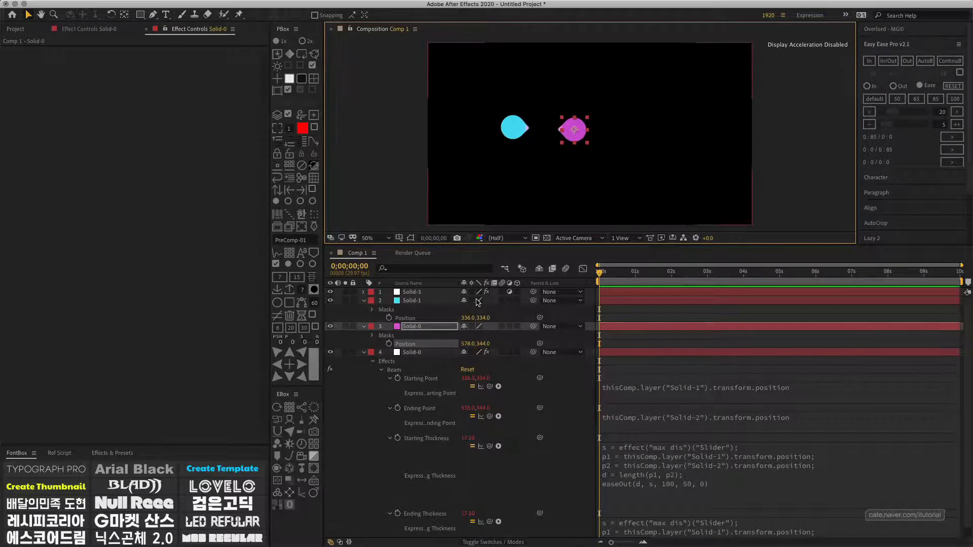
Raise the Beam layer's max dis slider to 393.
left_click(411, 352)
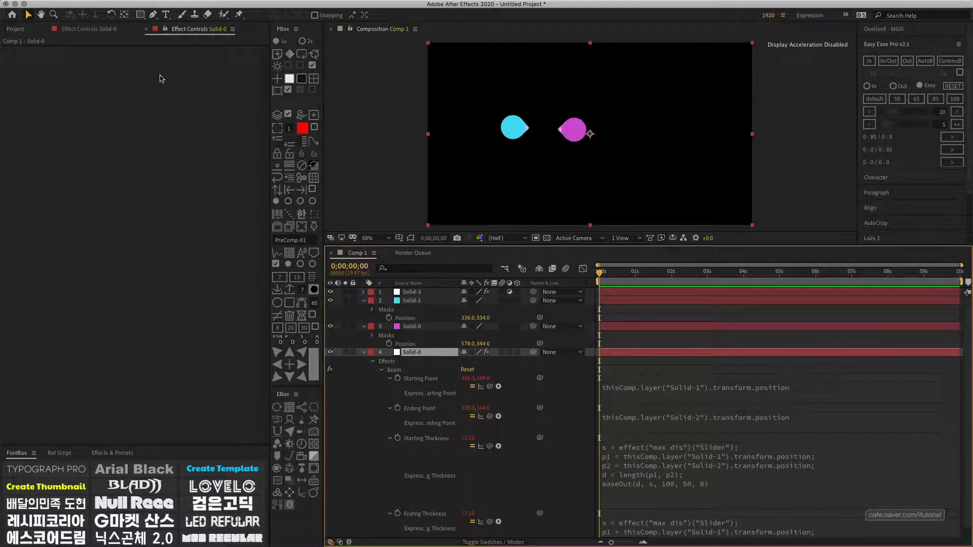
left_click(104, 30)
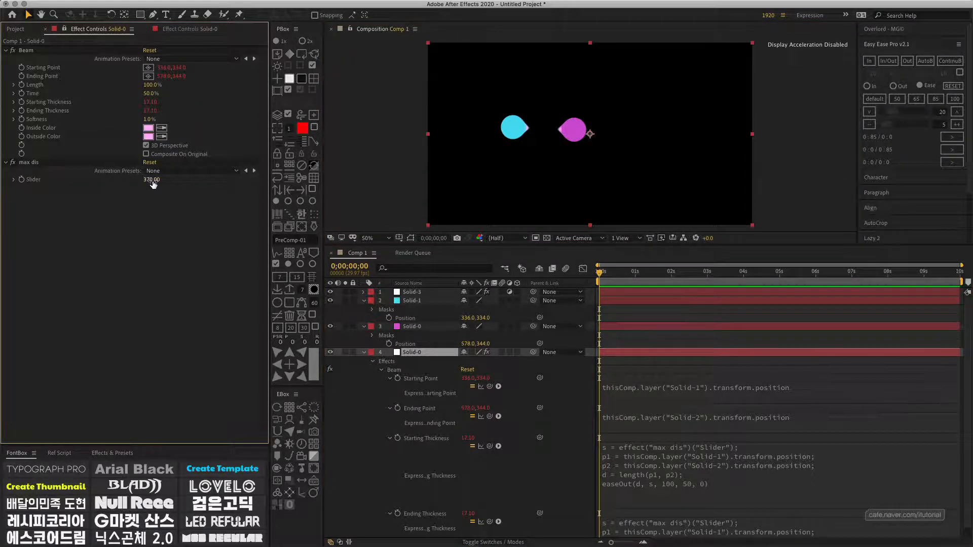
left_click_drag(152, 181, 165, 185)
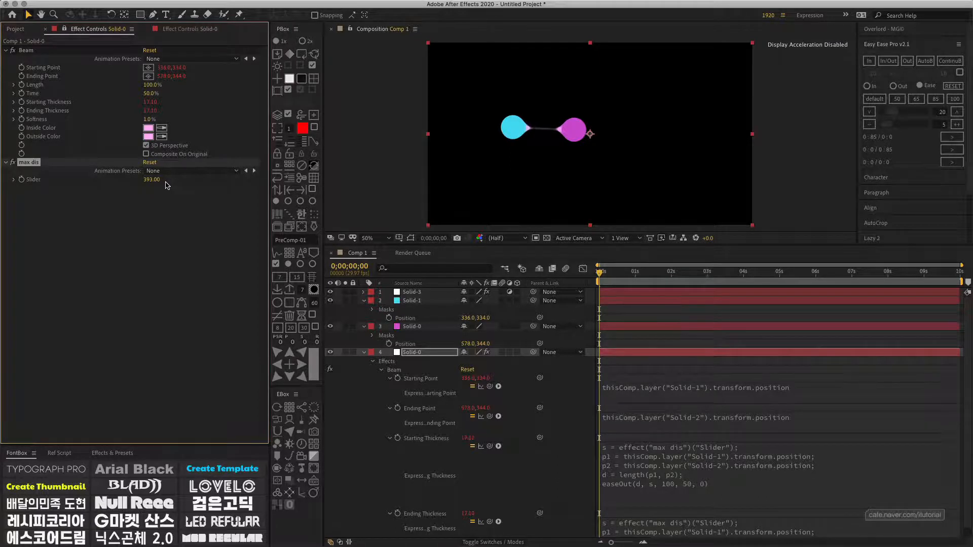
Reposition the magenta circle to about 572, 346 to test the stretch of the neck.
left_click(412, 178)
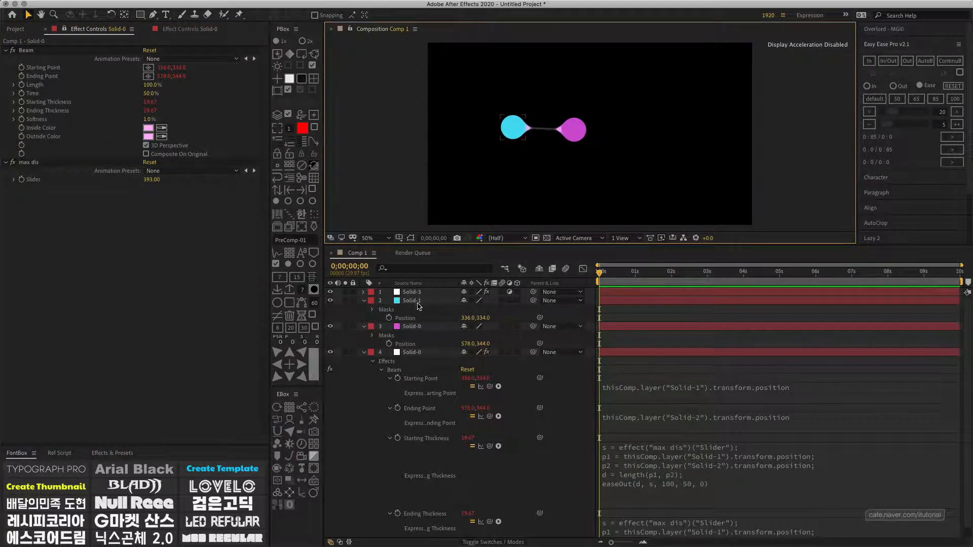
left_click(416, 327)
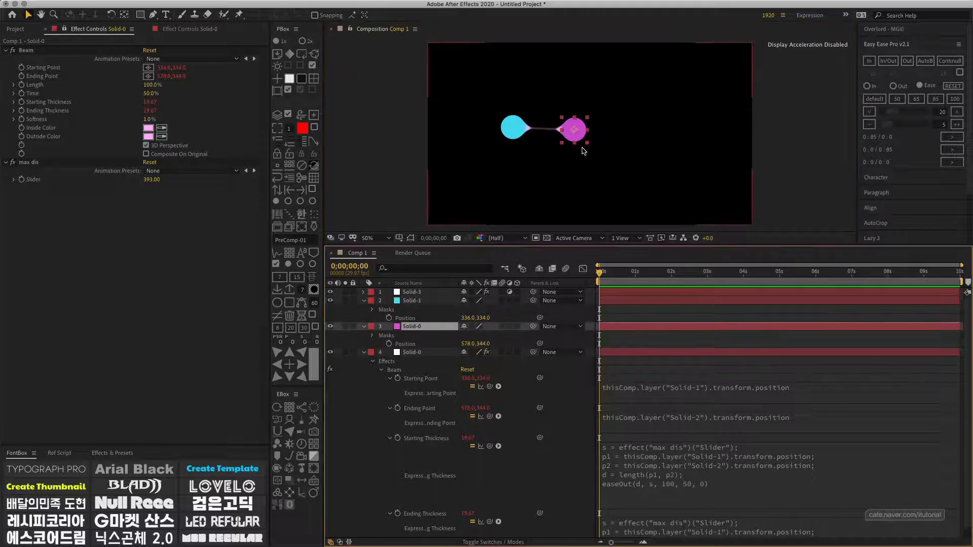
mouse_move(576, 132)
left_mouse_down()
mouse_move(588, 132)
mouse_move(561, 130)
mouse_move(580, 133)
mouse_move(570, 138)
left_mouse_up()
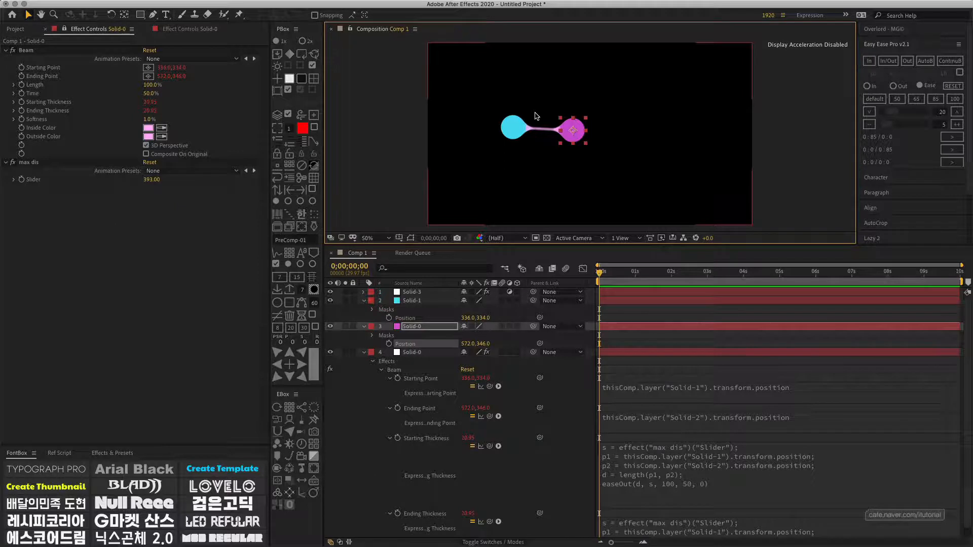
Apply the Fill effect to the adjustment layer above the circles.
left_click(419, 293)
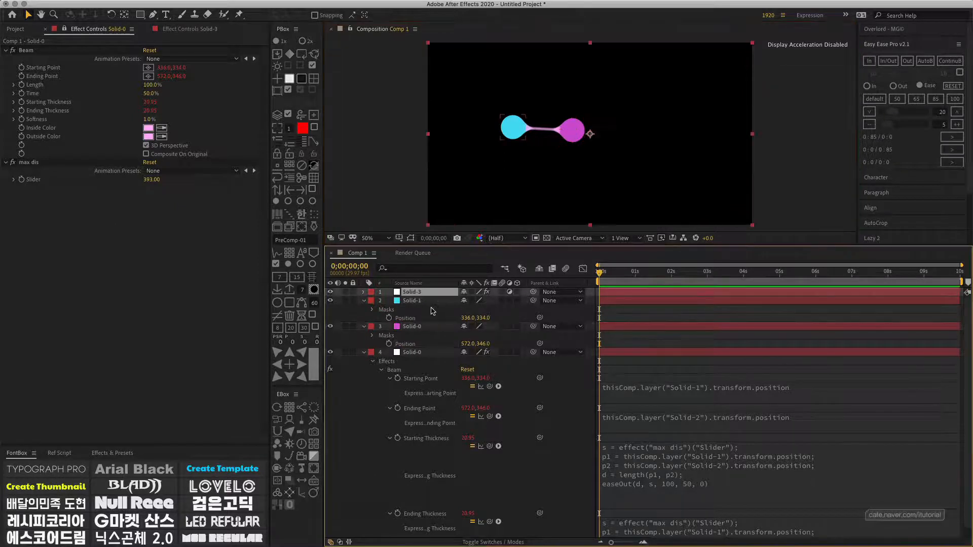
key("ctrl+space")
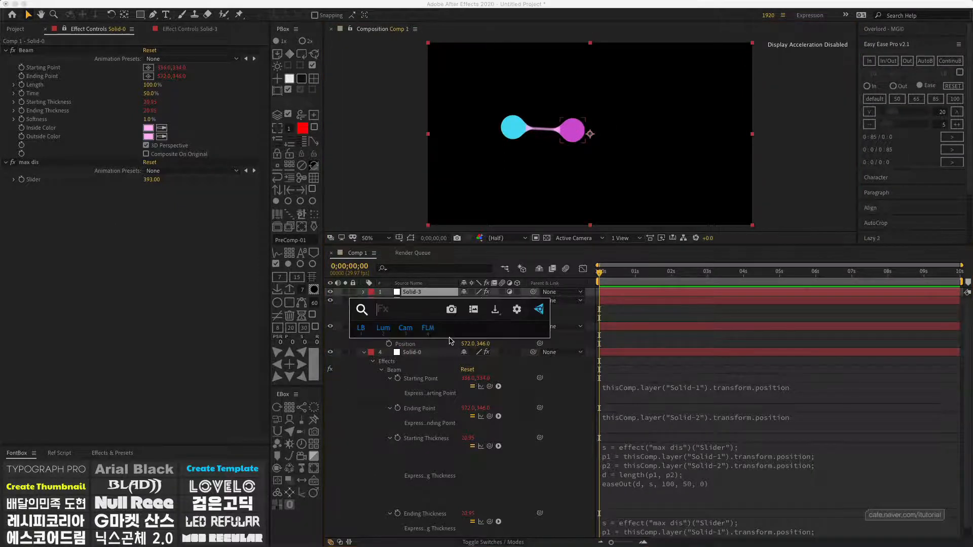
type("fill")
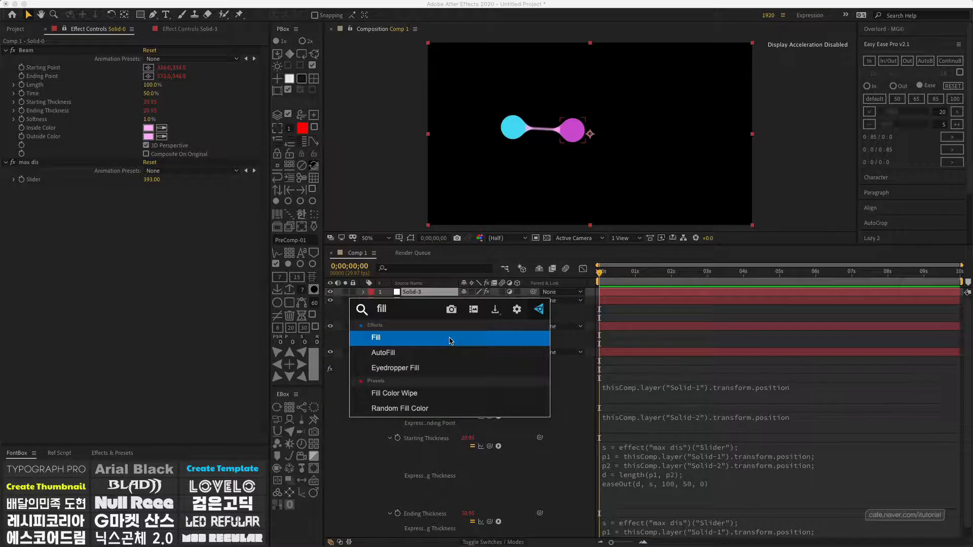
left_click(451, 339)
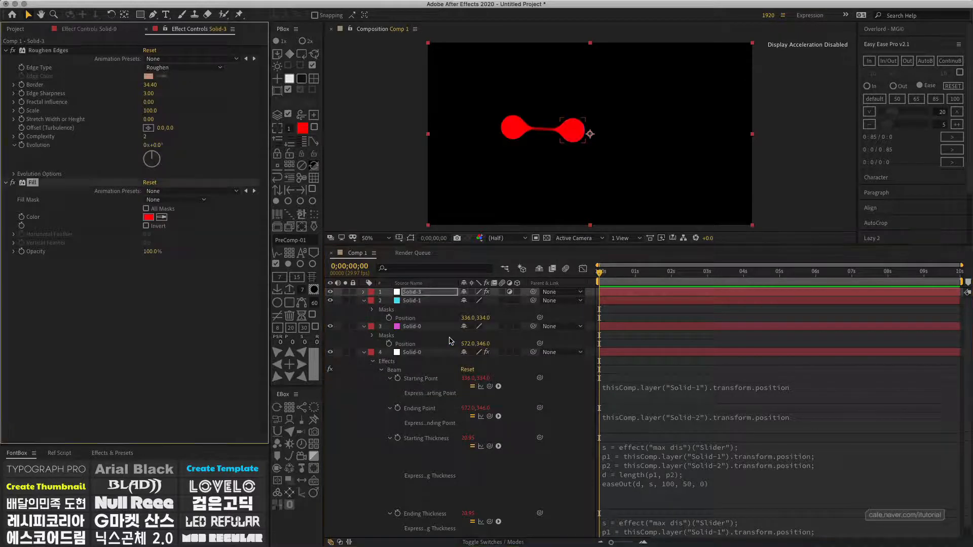
Set the Fill colour to light blue, 46B2FF.
left_click(149, 218)
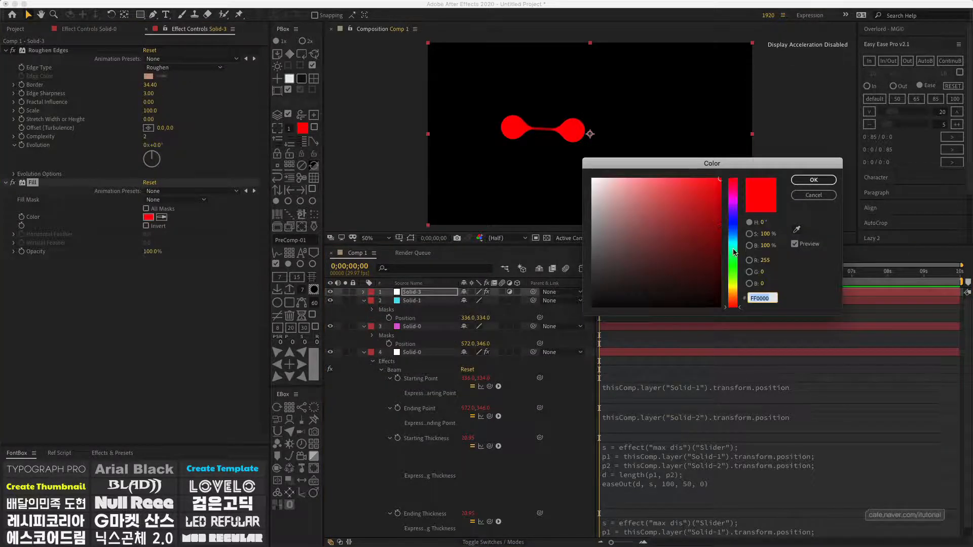
left_click(733, 234)
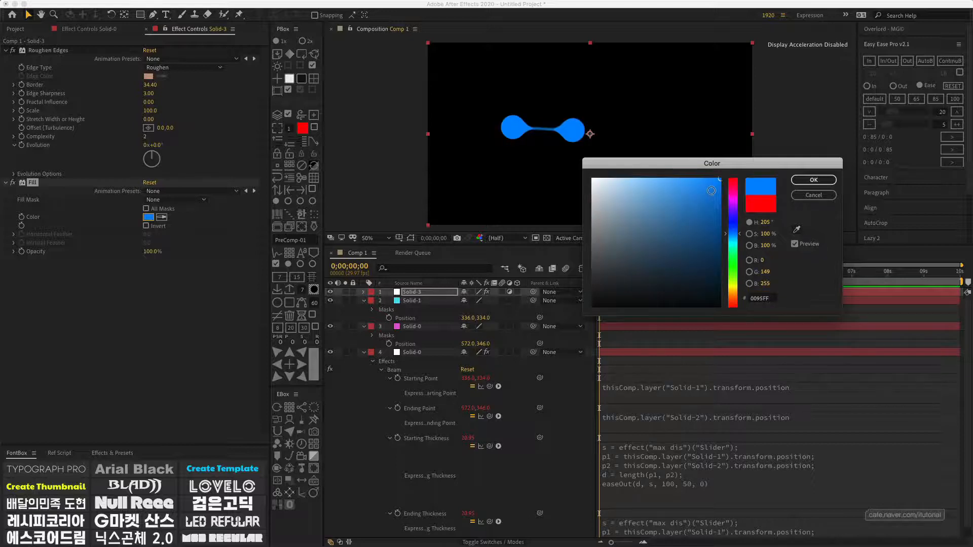
left_click(719, 208)
mouse_move(720, 208)
left_mouse_down()
mouse_move(717, 222)
mouse_move(685, 172)
left_mouse_up()
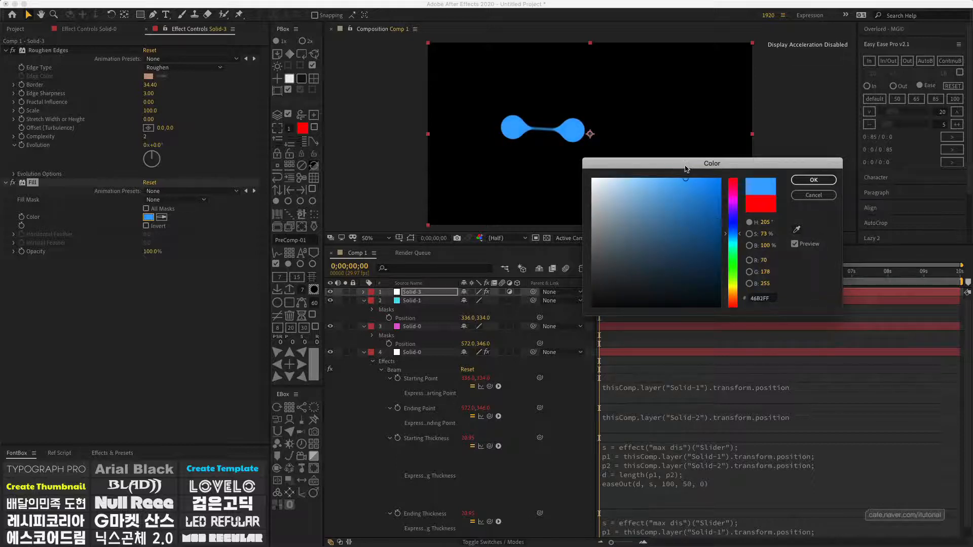
left_click(813, 181)
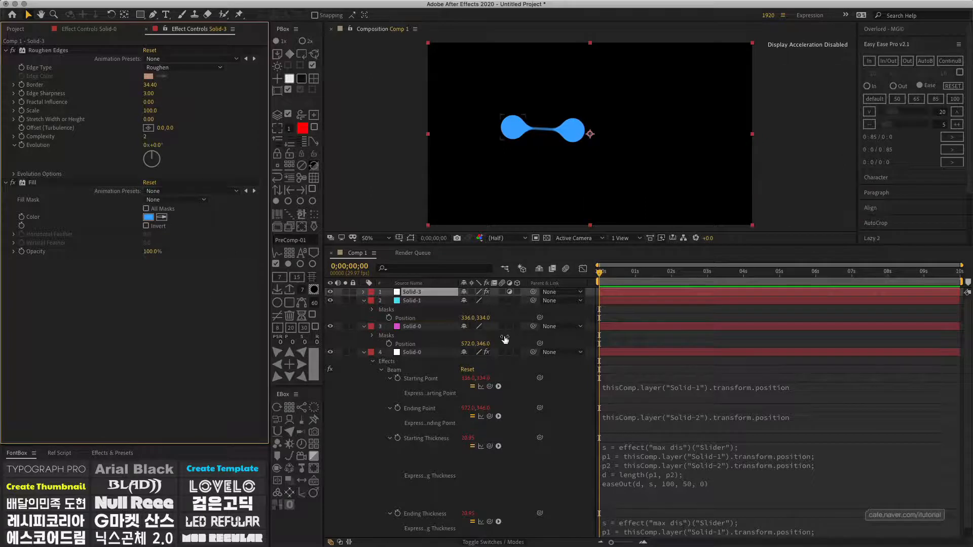
Test the separation by moving the magenta layer's circle away to about 594, 326, and keep its layer selected.
left_click(380, 406)
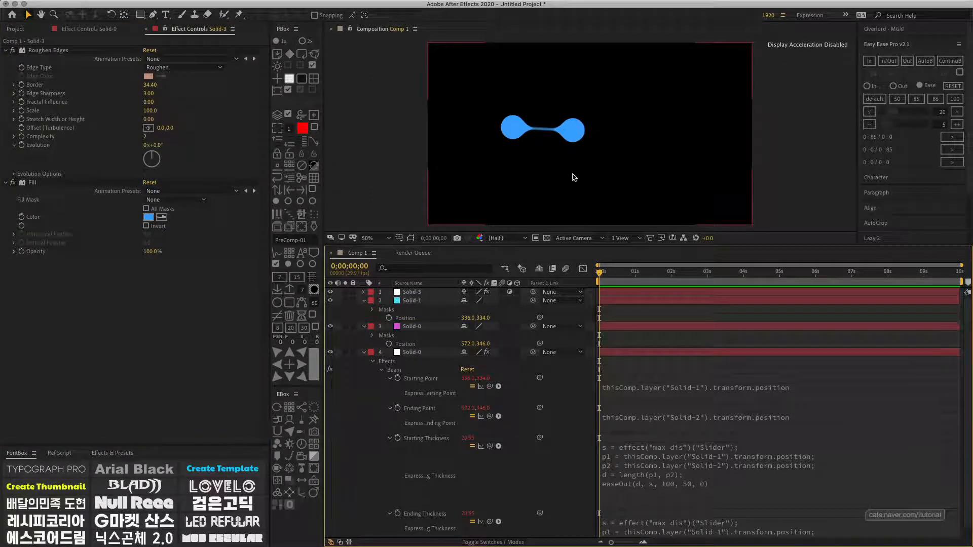
left_click(425, 326)
left_click(580, 133)
mouse_move(581, 133)
left_mouse_down()
mouse_move(582, 124)
mouse_move(550, 125)
mouse_move(581, 129)
left_mouse_up()
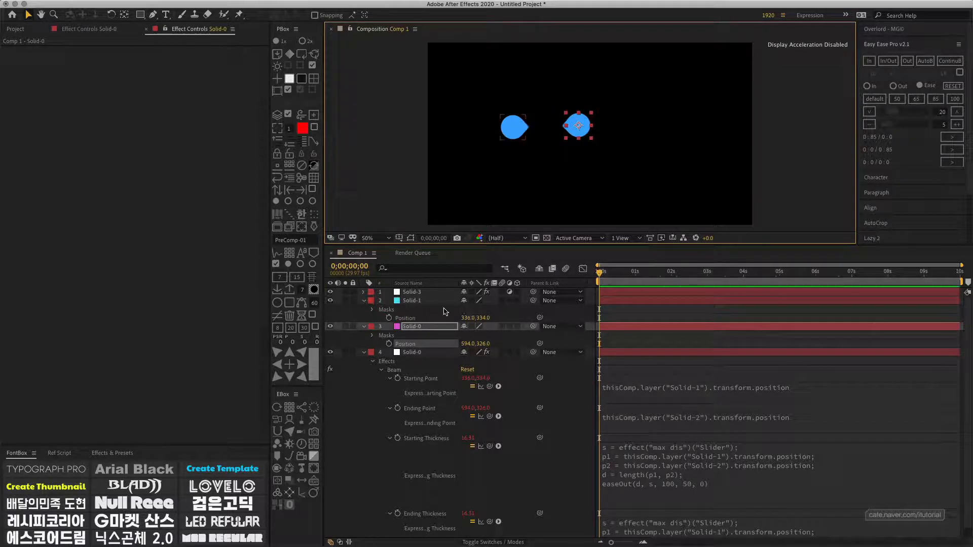
left_click(416, 329)
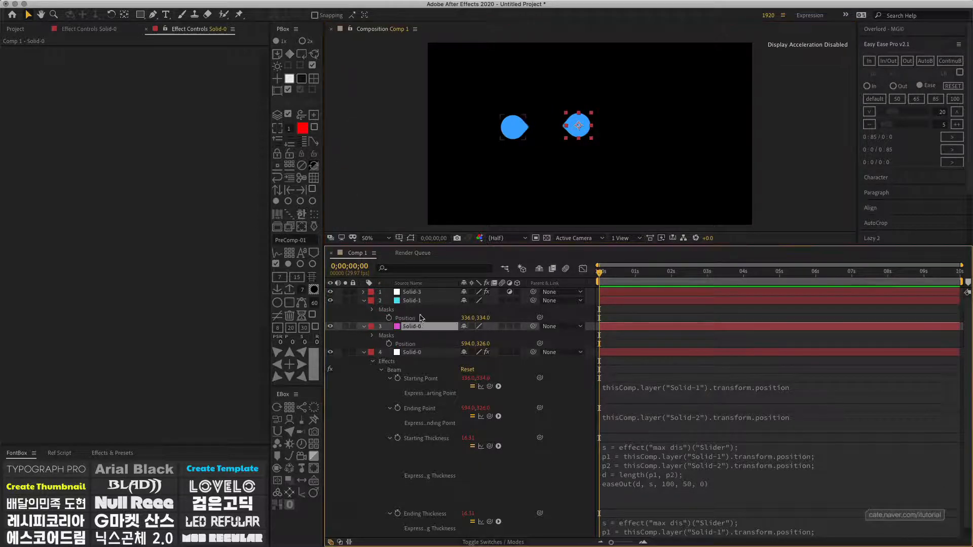
Duplicate the magenta circle layer and place the copy below and between the two circles, briefly hiding the adjustment layer to compare.
key("super+d")
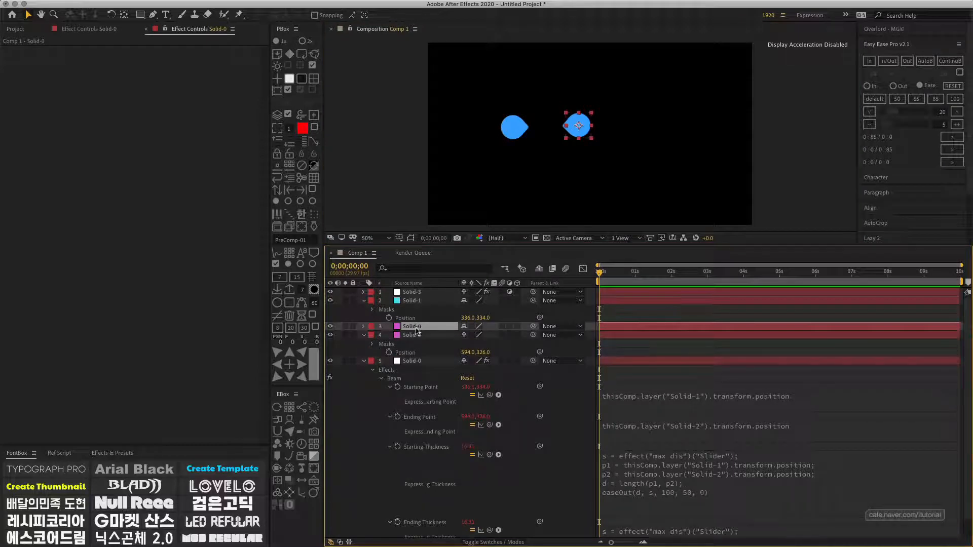
left_click_drag(580, 128, 548, 171)
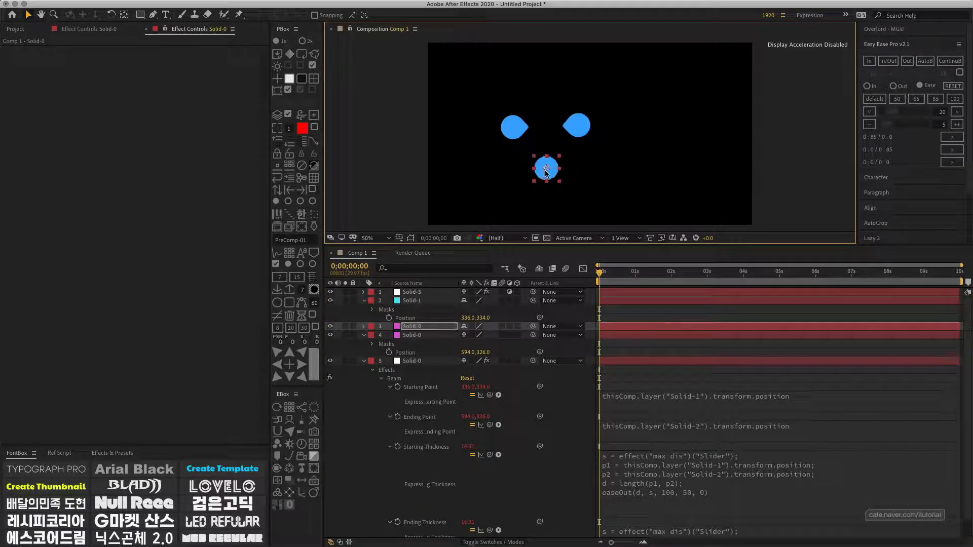
left_click(331, 292)
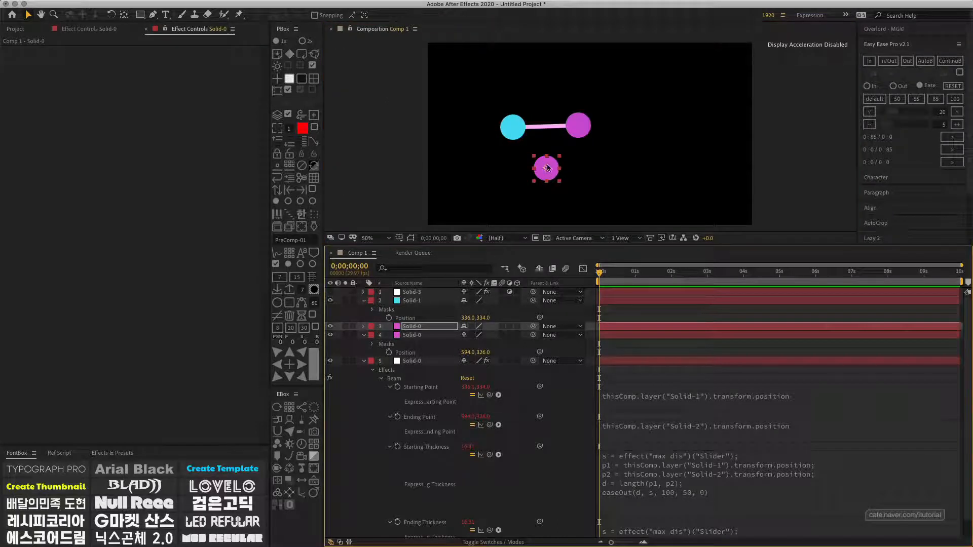
mouse_move(558, 162)
left_mouse_down()
mouse_move(536, 150)
mouse_move(545, 162)
left_mouse_up()
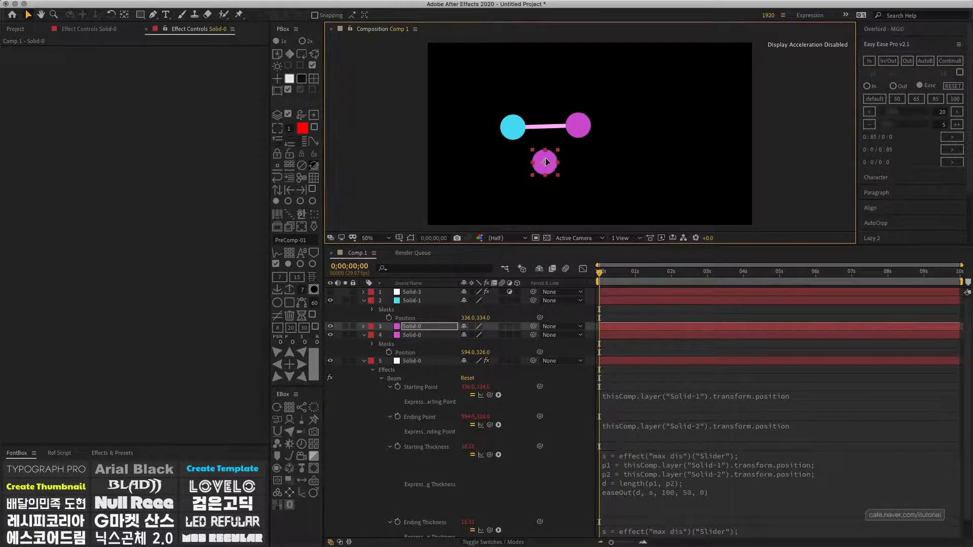
left_click(331, 292)
Test the blending by moving the duplicate circle close to the cyan layer's circle and slightly away again.
left_click_drag(550, 167, 535, 153)
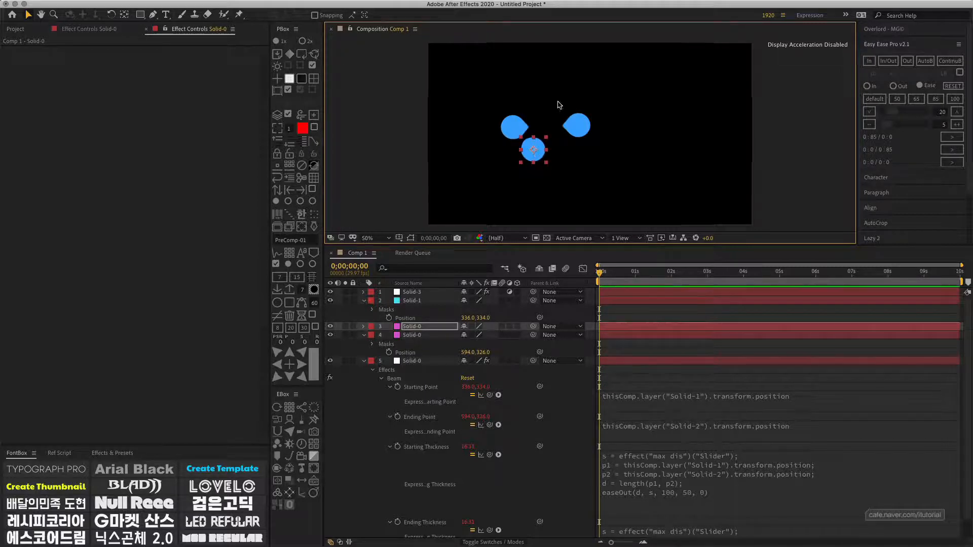
left_click(534, 185)
left_click_drag(533, 151, 530, 144)
left_click(428, 292)
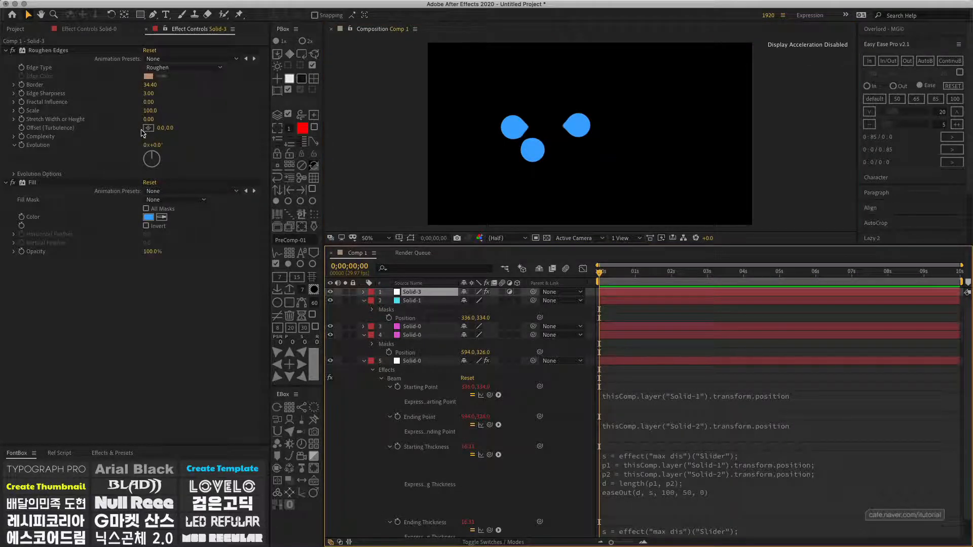
left_click(534, 152)
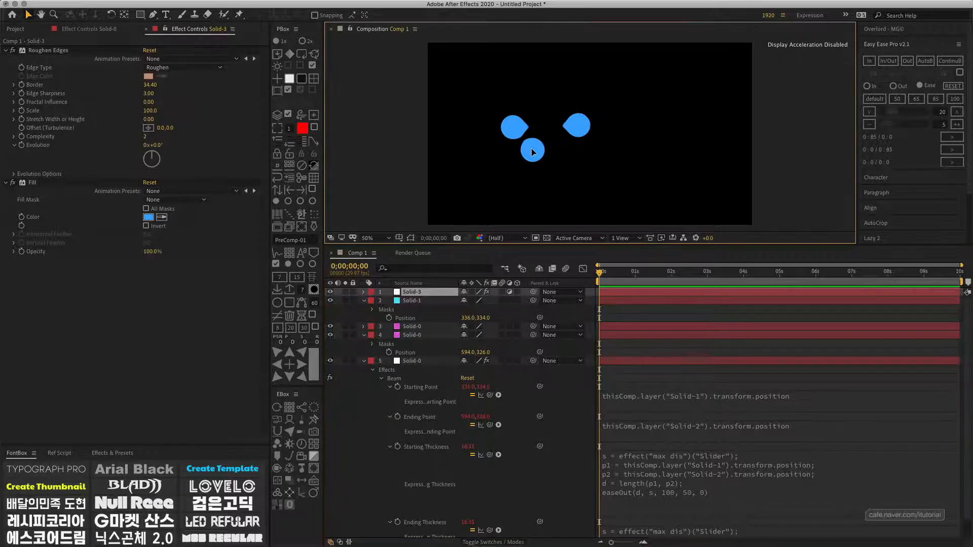
left_click(416, 326)
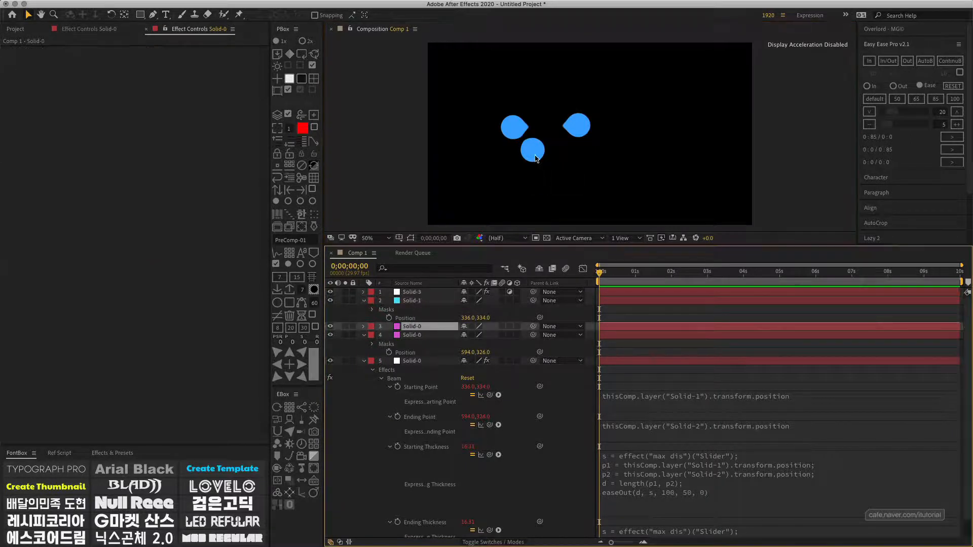
left_click_drag(536, 158, 540, 164)
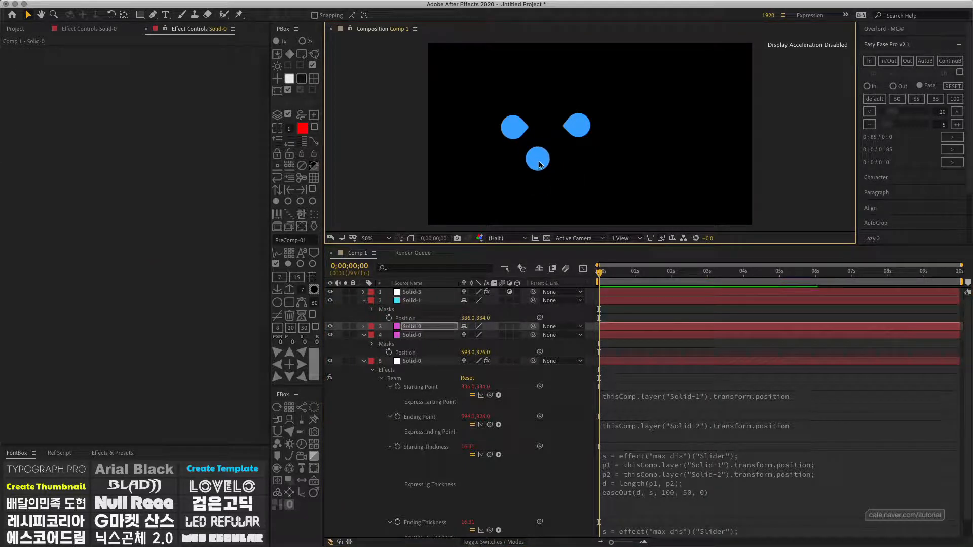
Move the original magenta circle to about 572, 326 to reconnect the neck, and bring the duplicate up against the cyan layer's circle.
left_click(414, 335)
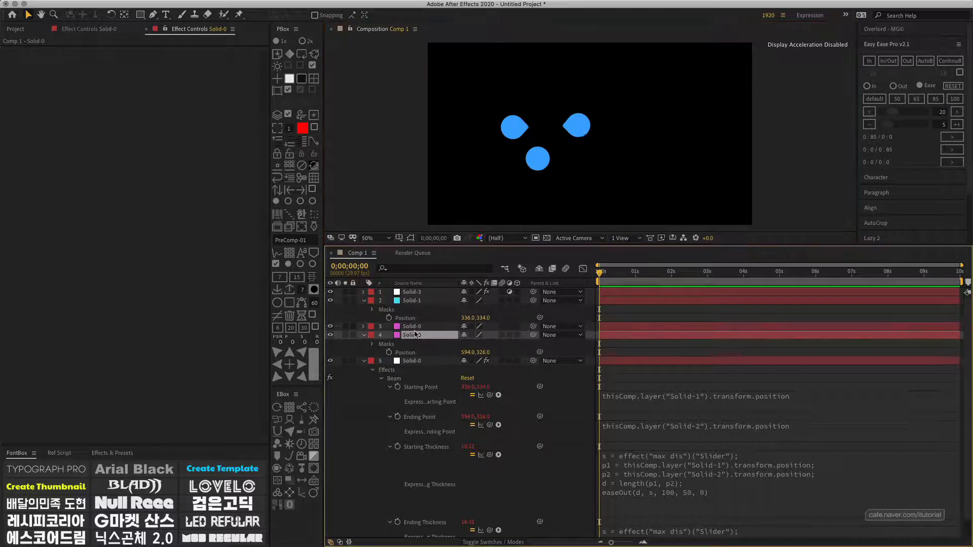
left_click_drag(582, 131, 577, 130)
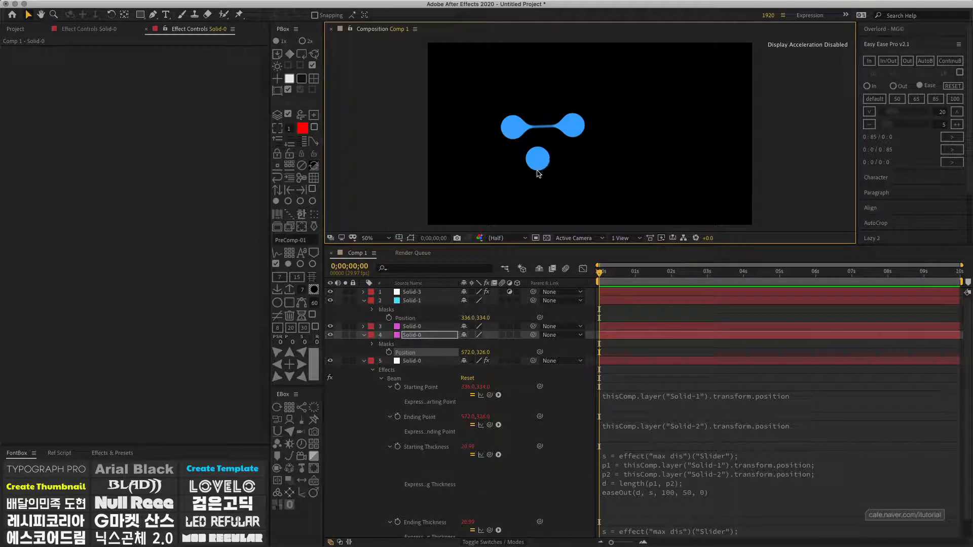
left_click(417, 329)
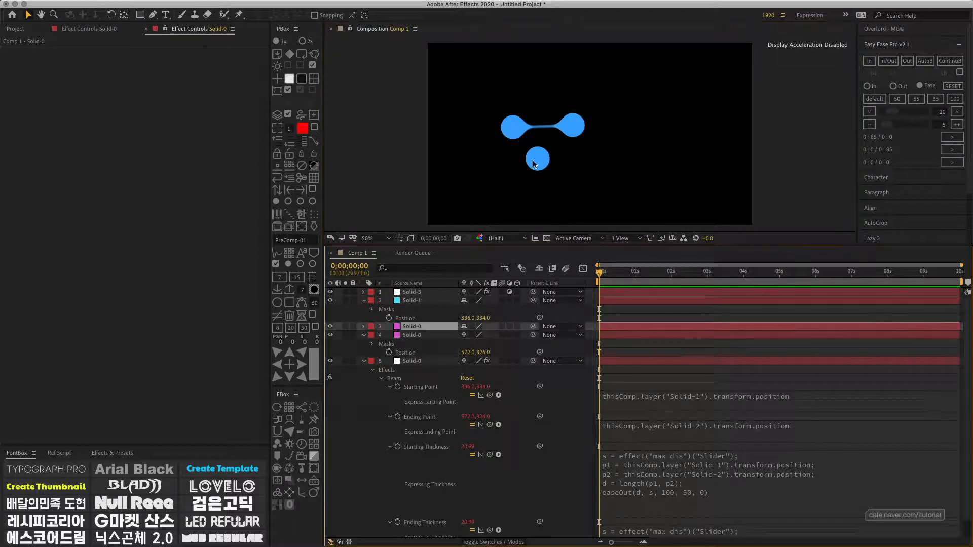
left_click_drag(534, 164, 525, 151)
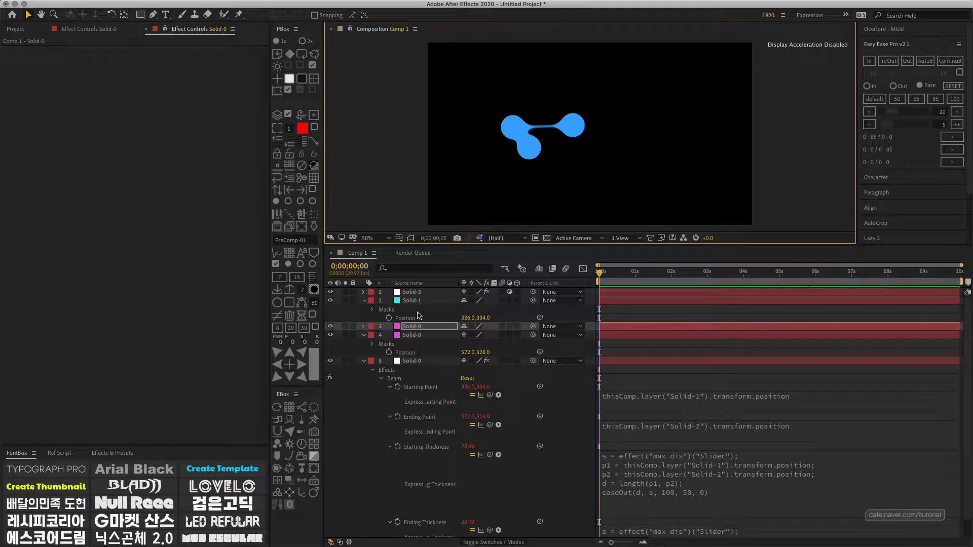
Test the neck by moving the original magenta circle toward the others and back out to about 576, 326.
left_click(418, 335)
mouse_move(573, 130)
left_mouse_down()
mouse_move(532, 149)
mouse_move(580, 157)
mouse_move(554, 133)
mouse_move(571, 114)
mouse_move(579, 116)
mouse_move(571, 133)
left_mouse_up()
left_click_drag(553, 136, 574, 125)
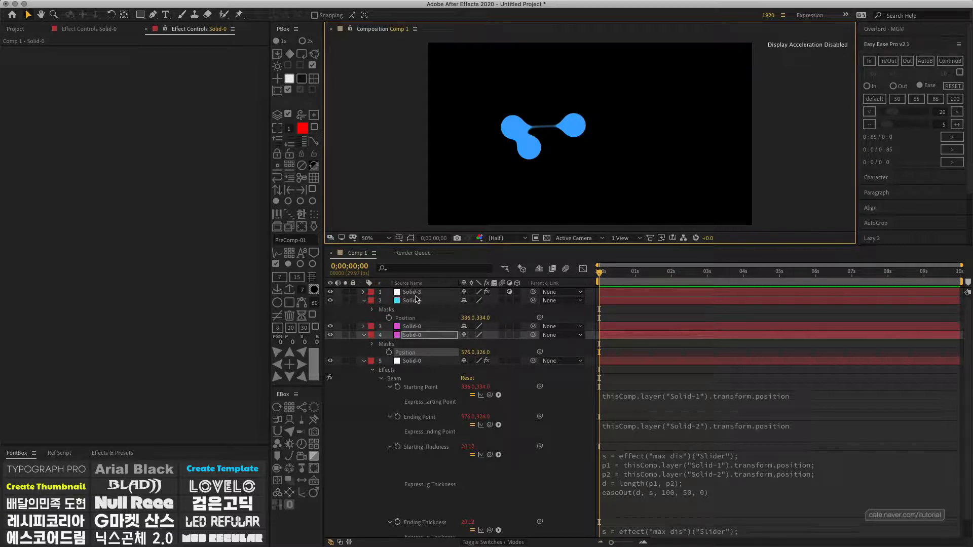
Show the Beam layer's effect settings and select its max dis slider control.
left_click(414, 361)
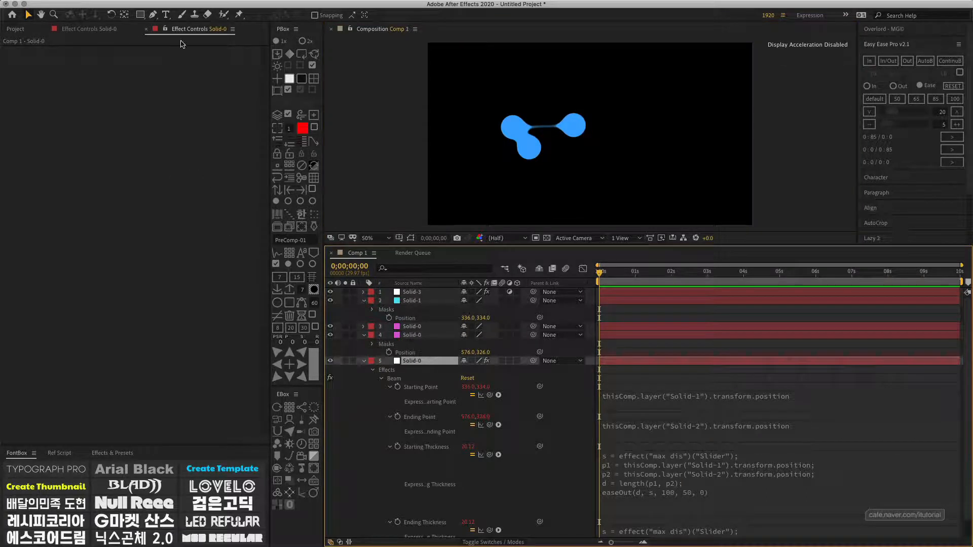
left_click(111, 31)
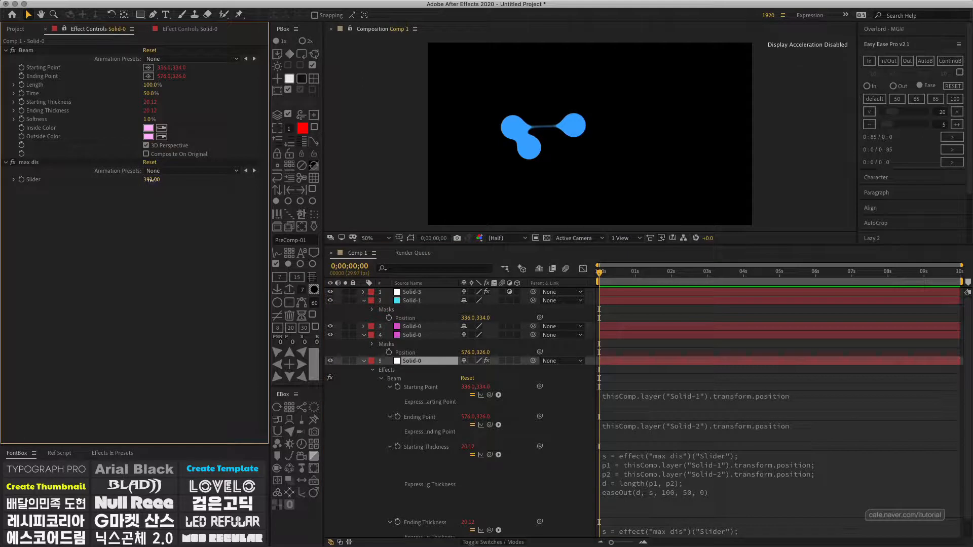
left_click(142, 182)
left_click_drag(142, 182, 158, 187)
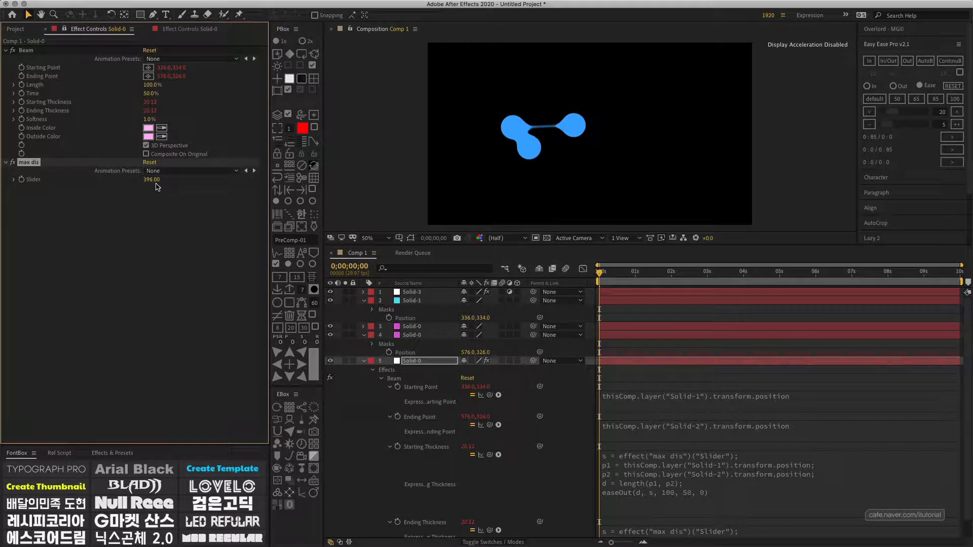